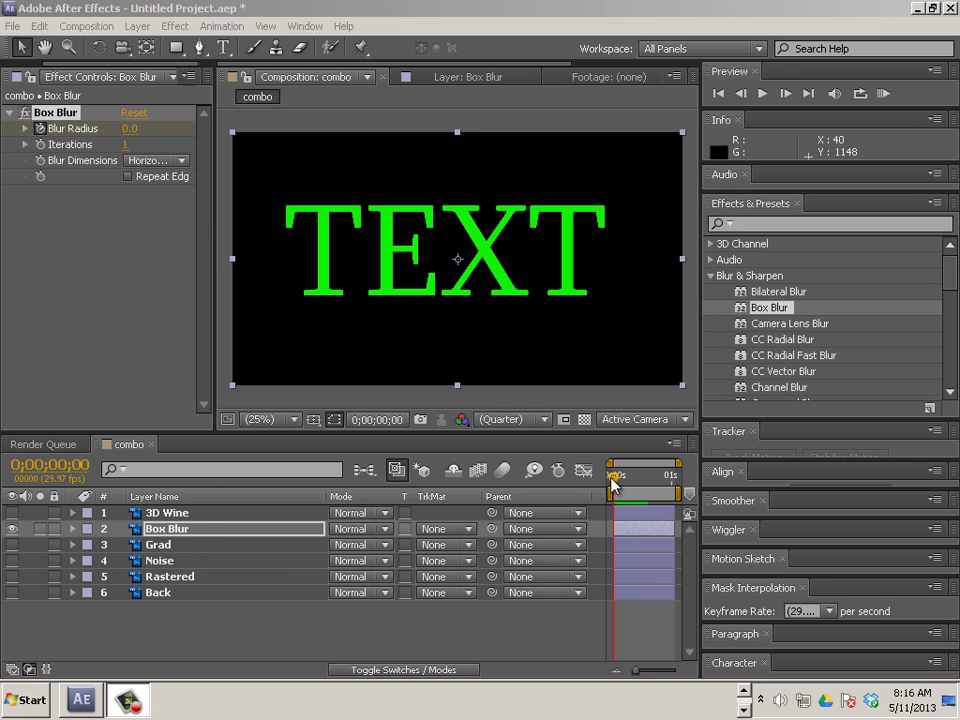
- Duplicate the Box Blur text layer and hide the original so only the copy is visible
mouse_move(612, 489)
left_mouse_down()
mouse_move(669, 489)
mouse_move(607, 494)
left_mouse_up()
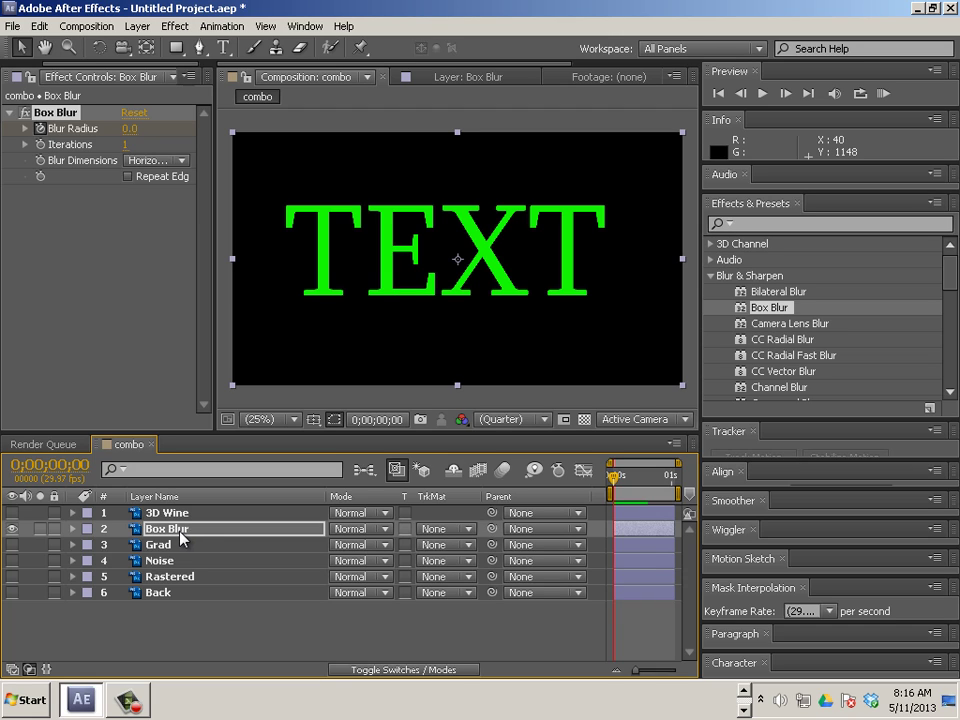
left_click(137, 531)
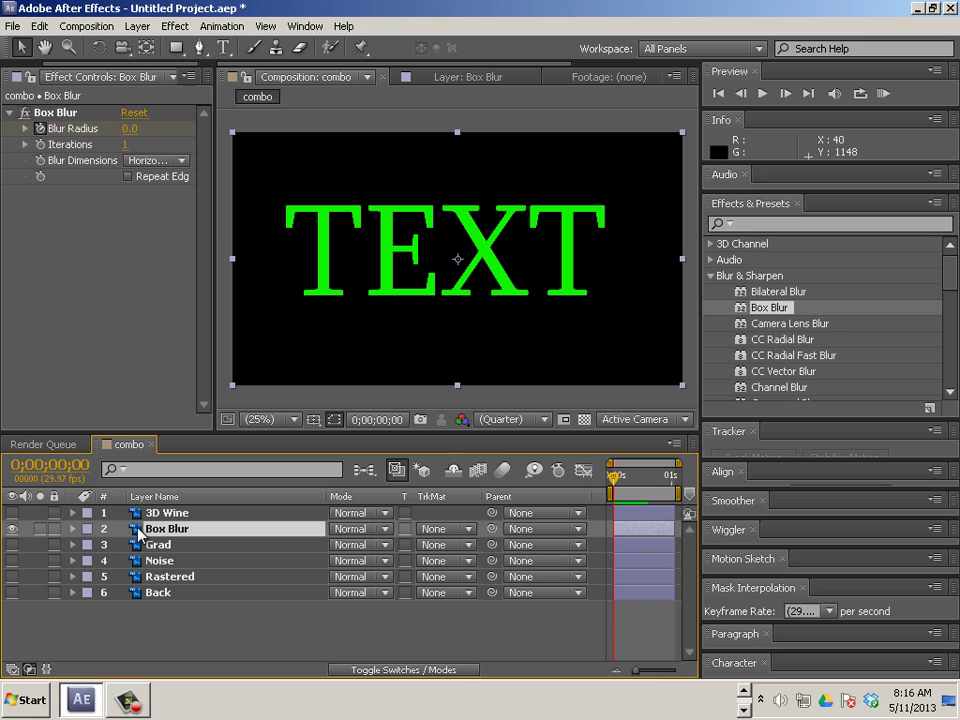
key("ctrl+d")
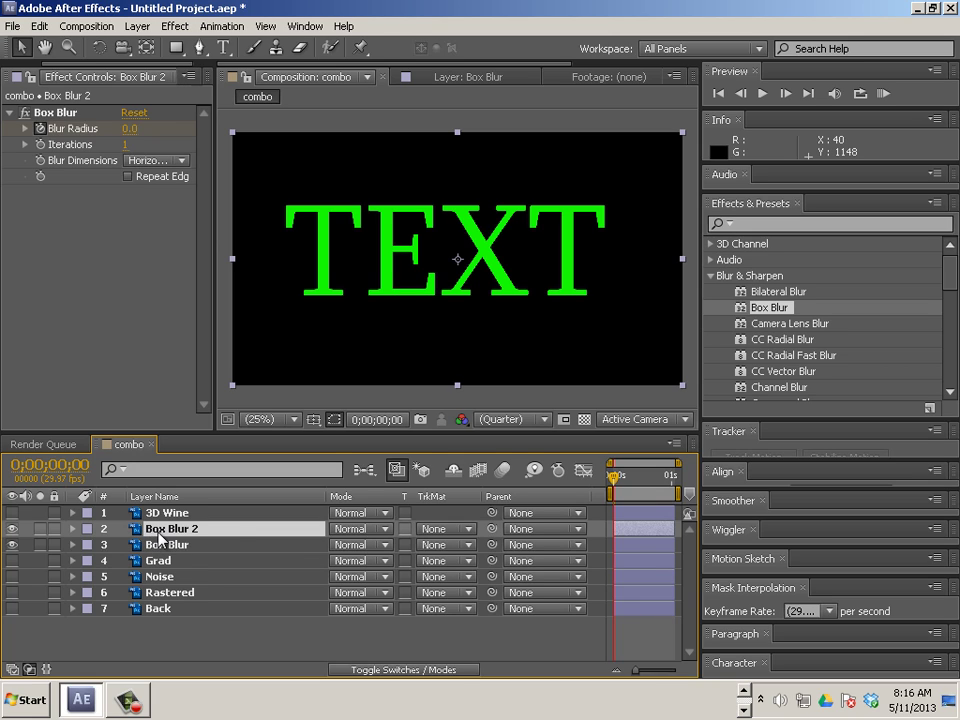
left_click(12, 545)
- Replace the Box Blur effect on the duplicated text layer with CC Vector Blur
left_click(50, 113)
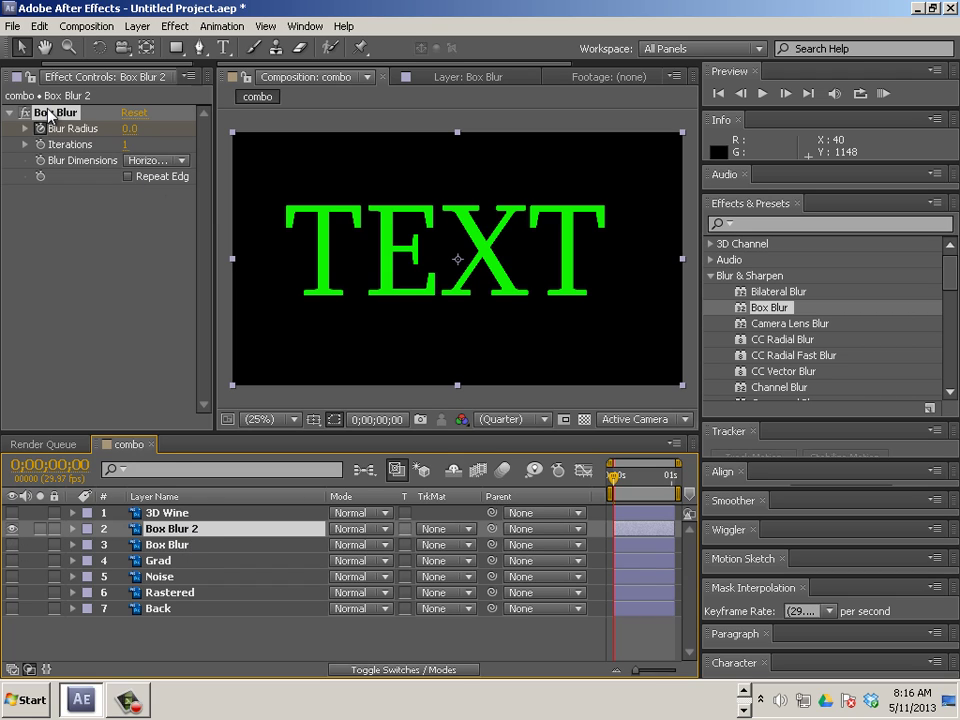
key("Delete")
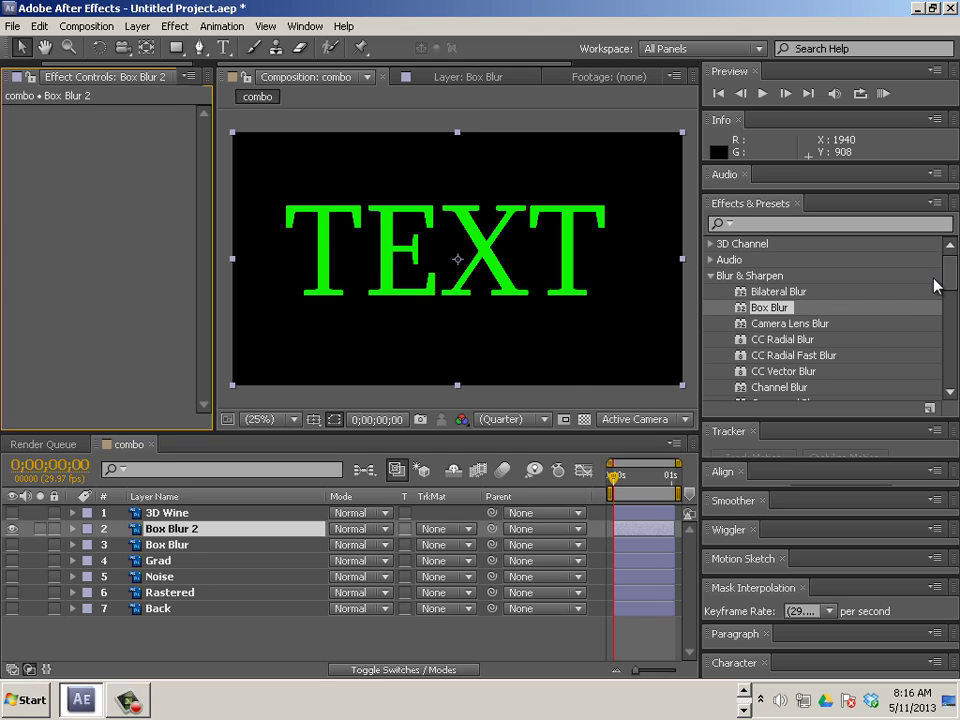
left_click_drag(950, 279, 861, 304)
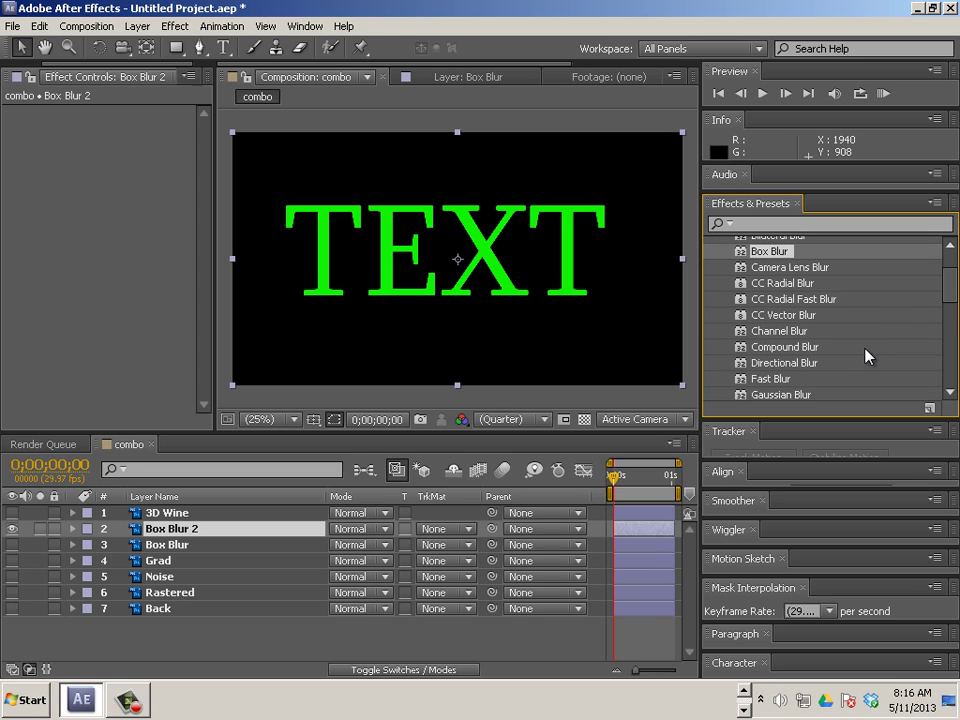
left_click_drag(770, 319, 360, 275)
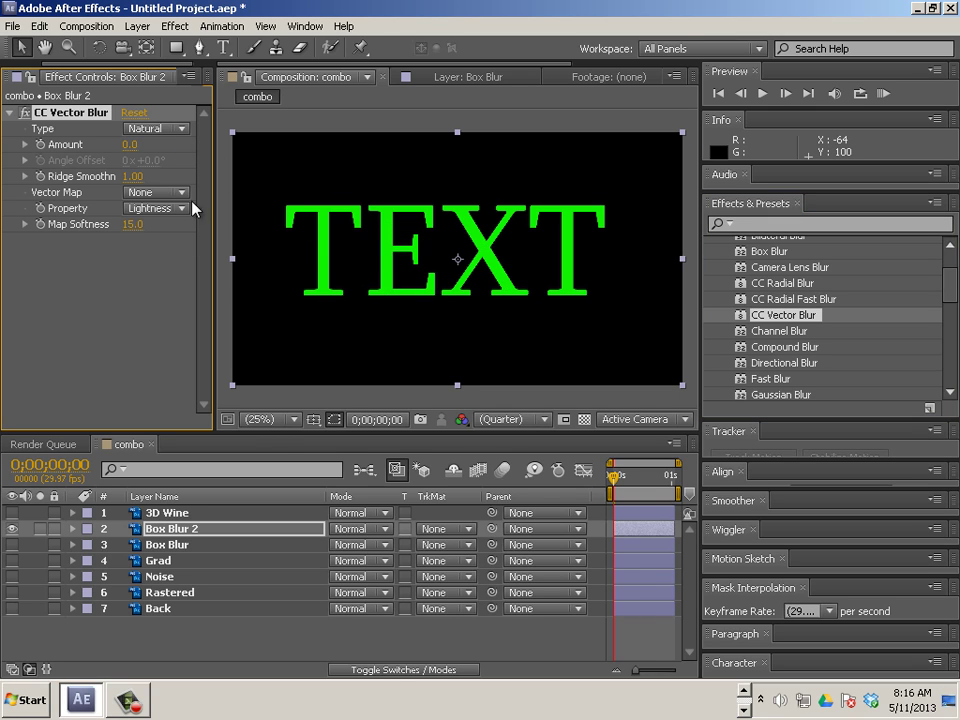
- At frame 14, set the CC Vector Blur Amount to 41 and make the Grad background layer visible
left_click_drag(613, 482, 641, 485)
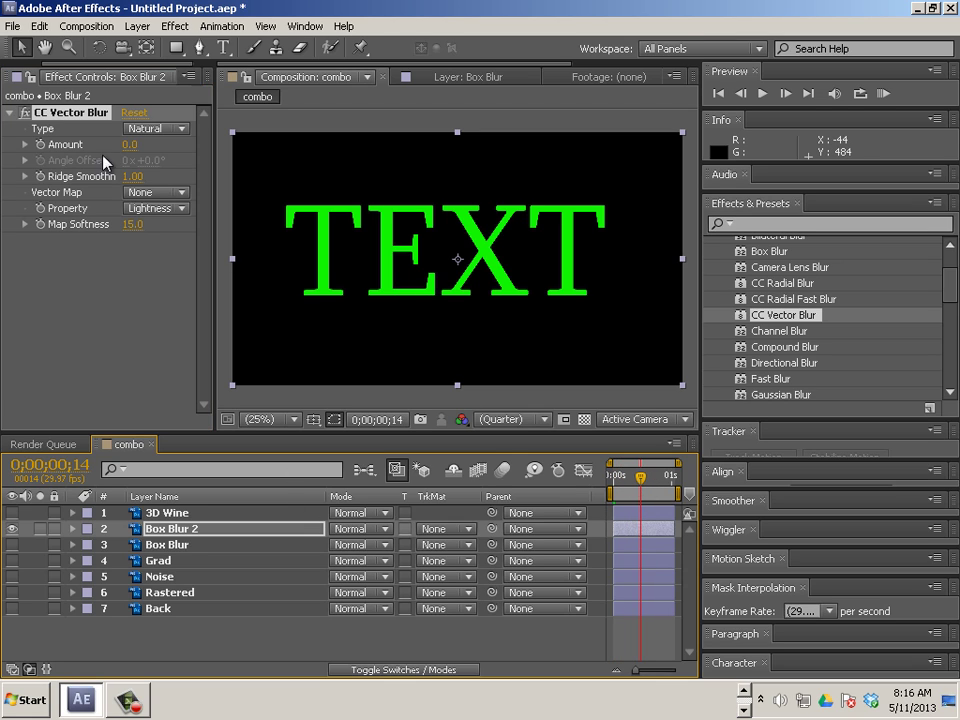
mouse_move(117, 145)
left_mouse_down()
mouse_move(201, 160)
mouse_move(185, 164)
left_mouse_up()
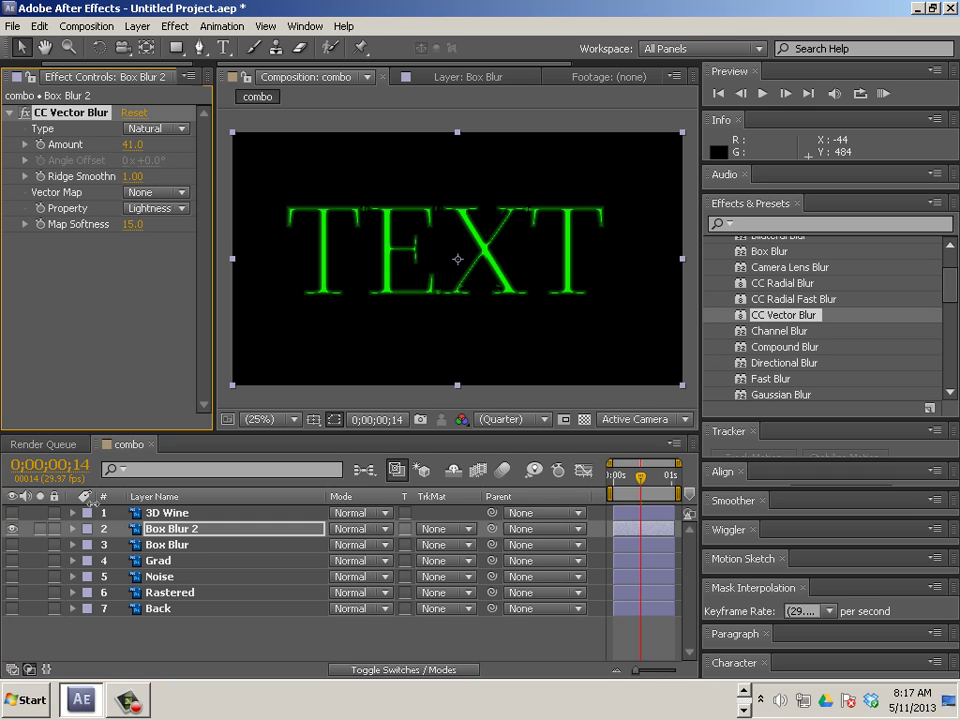
left_click(12, 561)
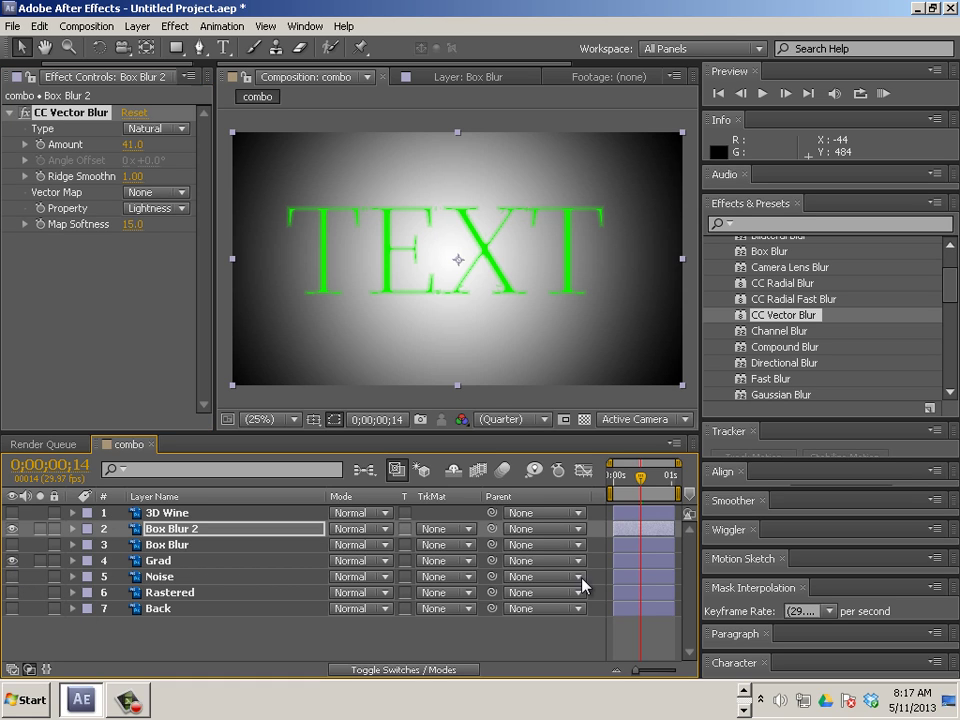
- Try the Perpendicular type for CC Vector Blur with the Amount raised to 266
left_click_drag(640, 476, 575, 485)
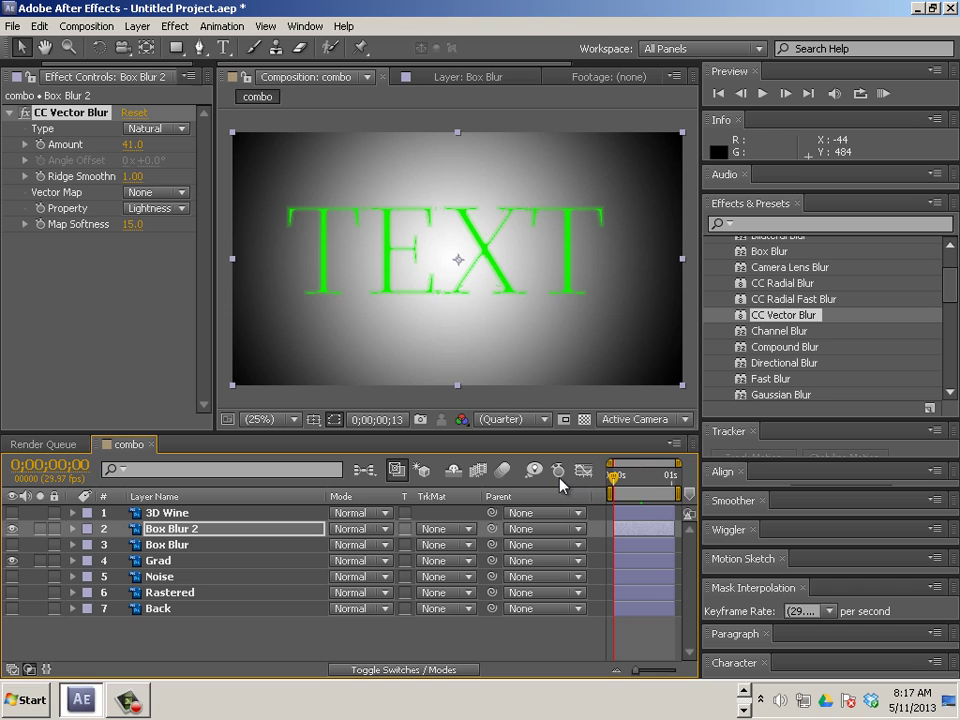
left_click(152, 128)
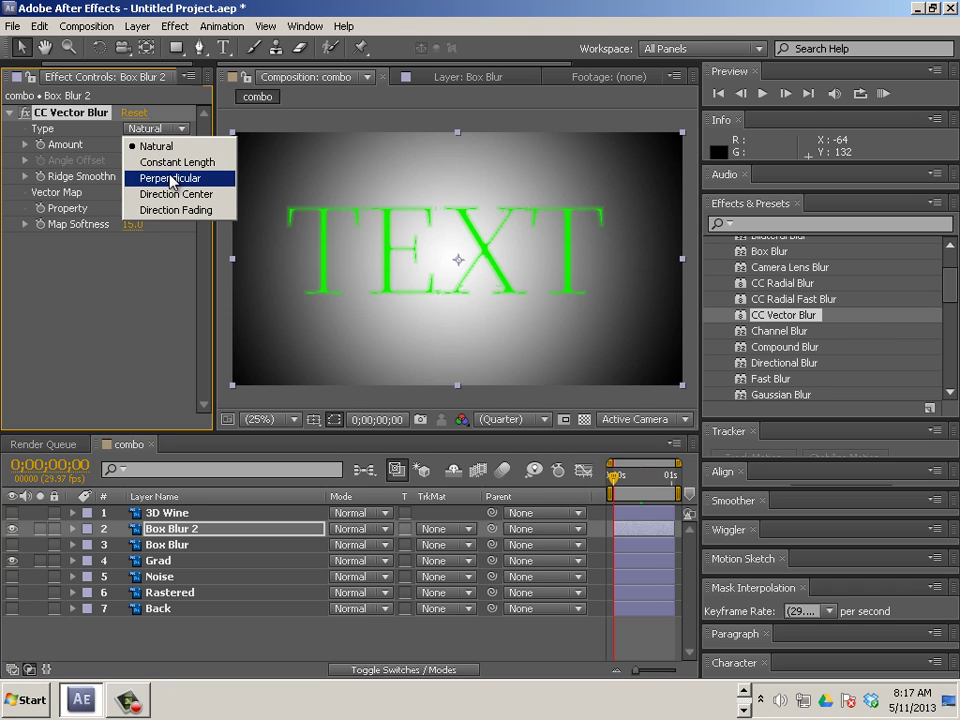
left_click(170, 180)
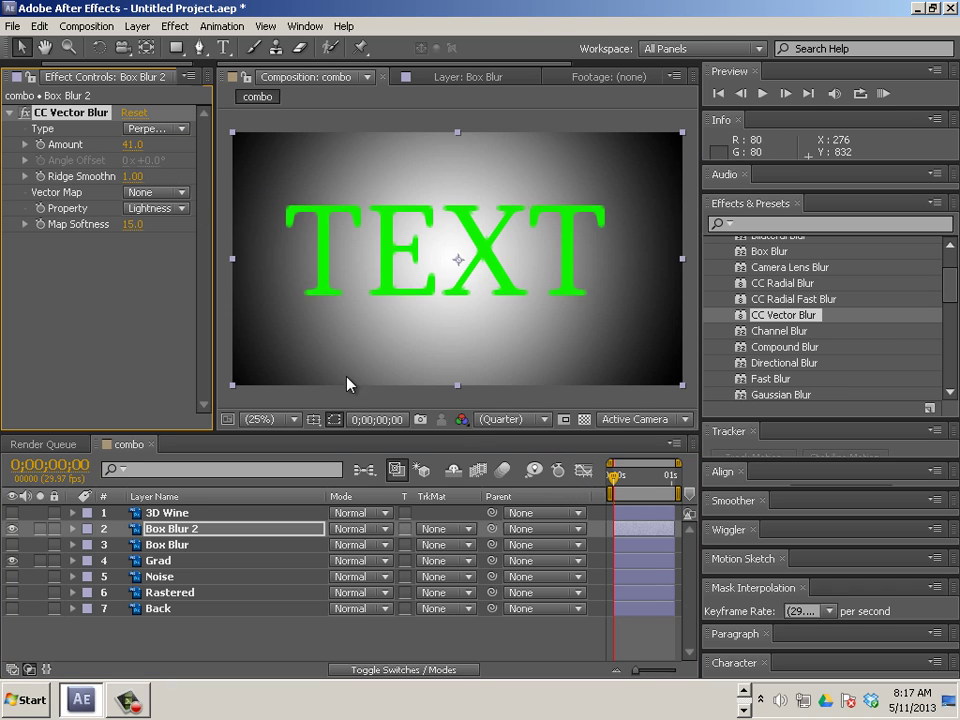
left_click_drag(620, 482, 640, 480)
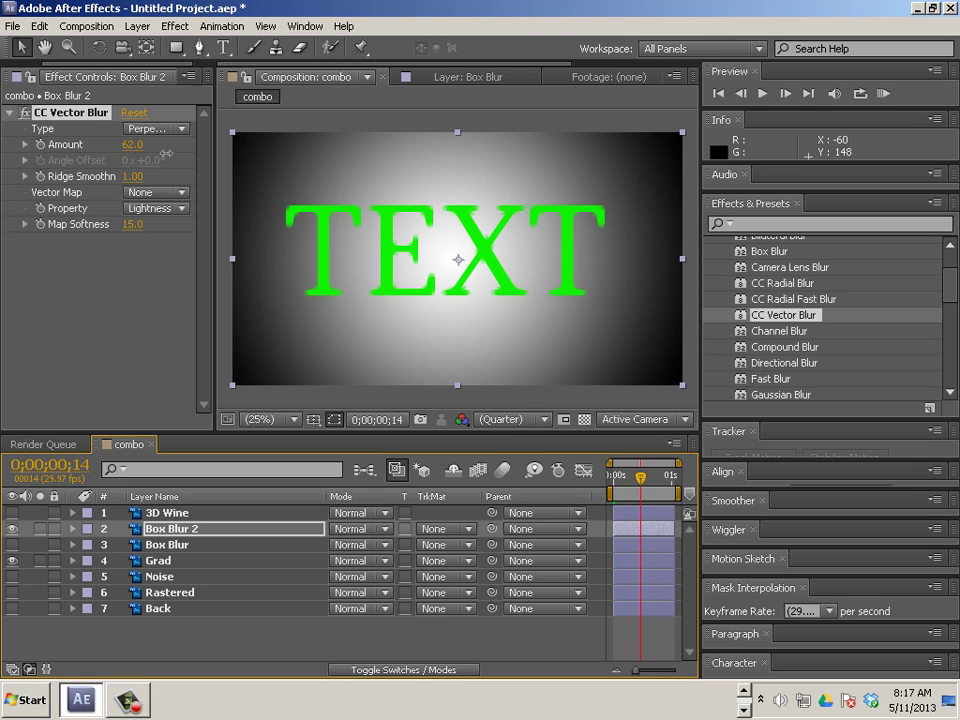
left_click_drag(131, 144, 412, 204)
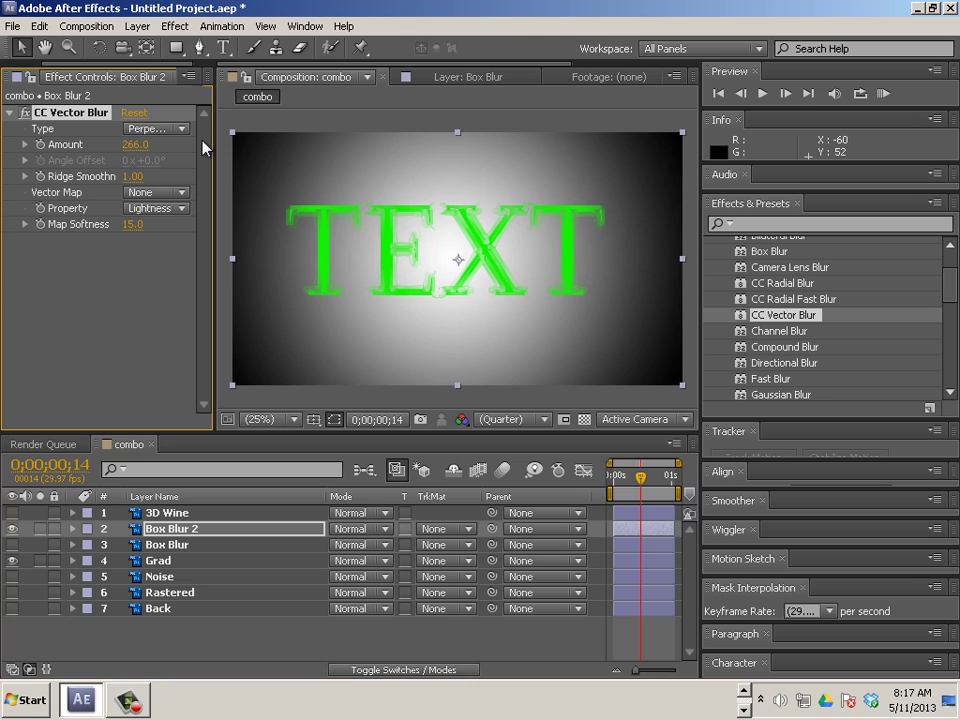
- Try Constant Length for CC Vector Blur, settle on the Direction Fading type, and set the Amount to 267
left_click(172, 136)
left_click(171, 160)
left_click(164, 129)
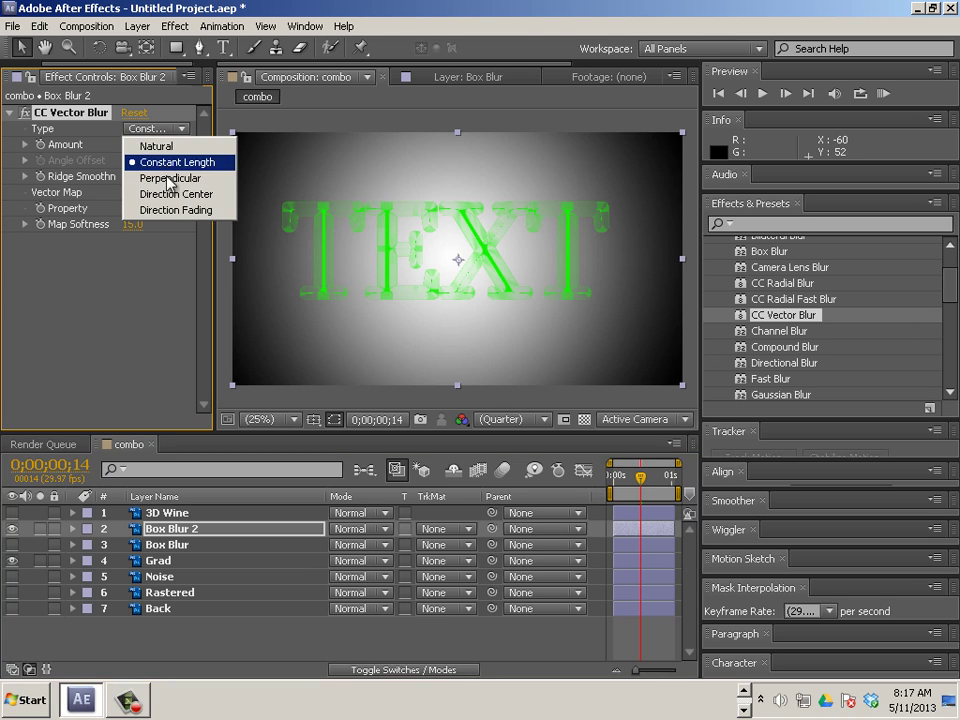
left_click(168, 206)
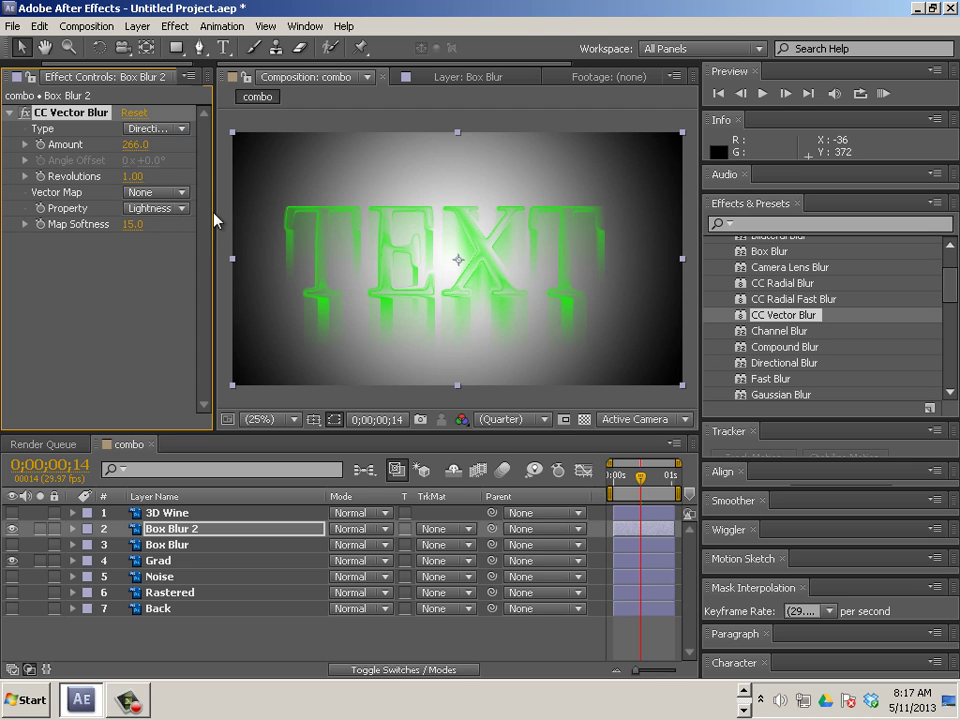
left_click_drag(135, 144, 111, 140)
- Add the Bilateral Blur effect below CC Vector Blur on the duplicated text layer
scroll(947, 291, "up", 3)
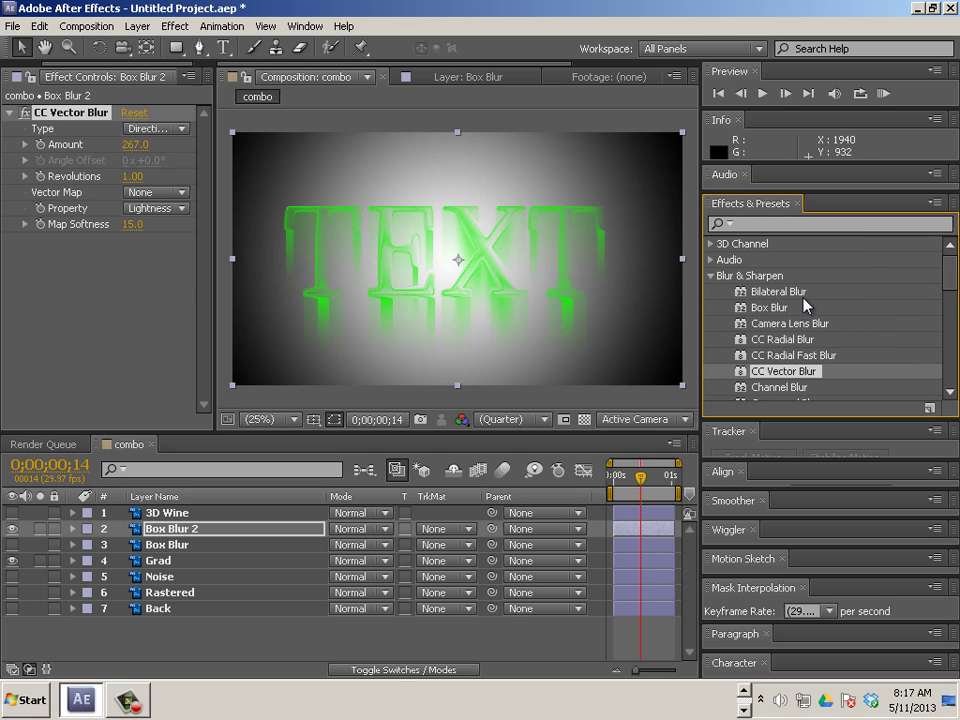
left_click(786, 292)
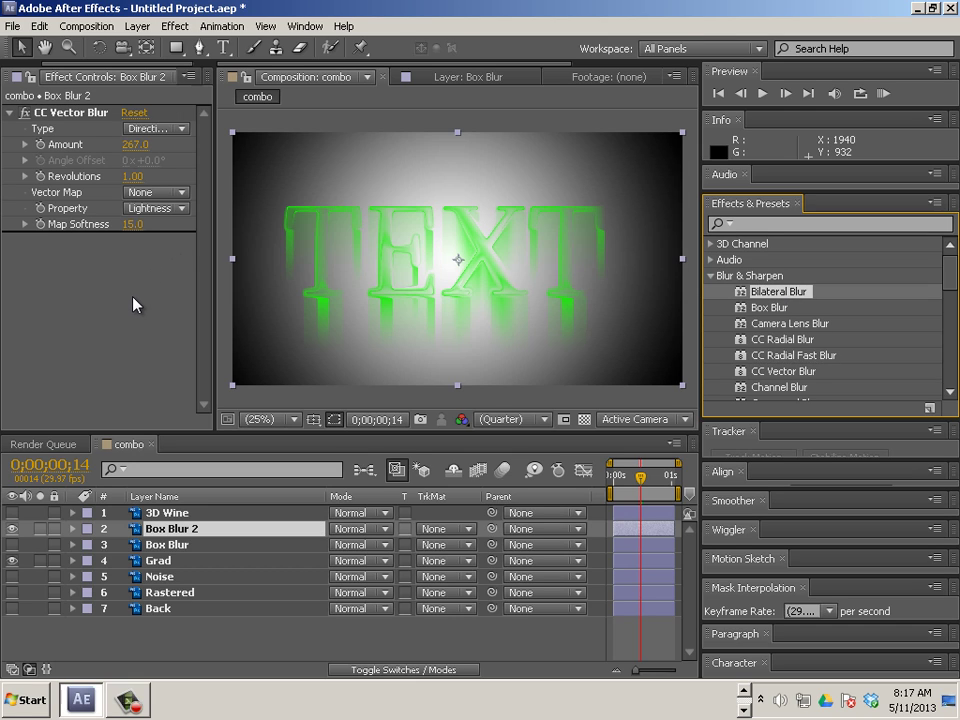
left_click_drag(137, 304, 133, 288)
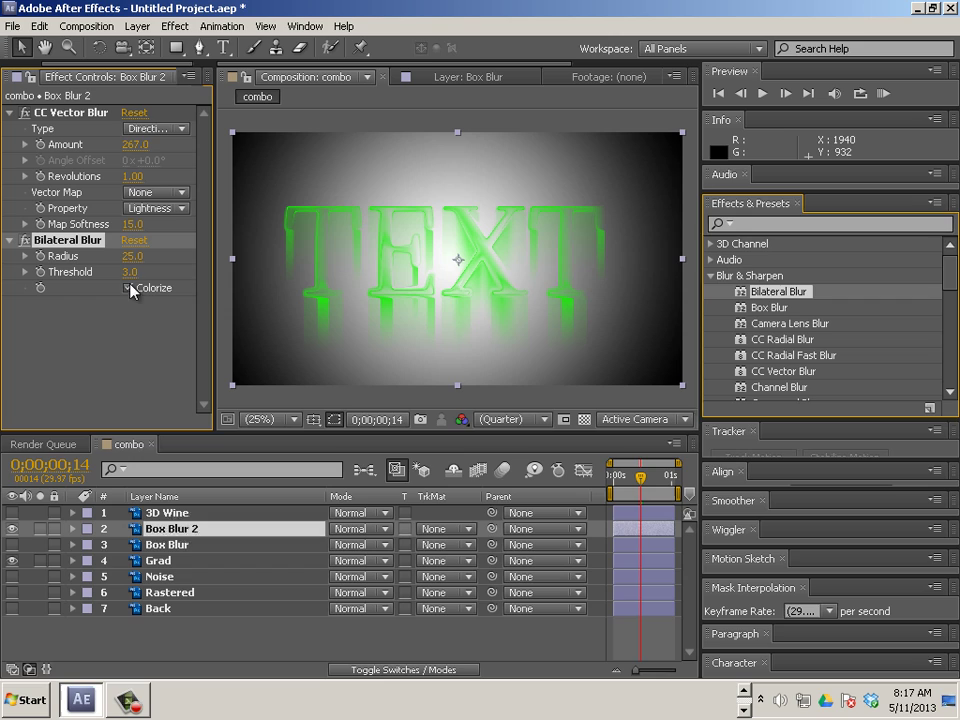
- With CC Vector Blur disabled, set the Bilateral Blur Threshold to 93 and then 200, and its Radius to 37
left_click(24, 114)
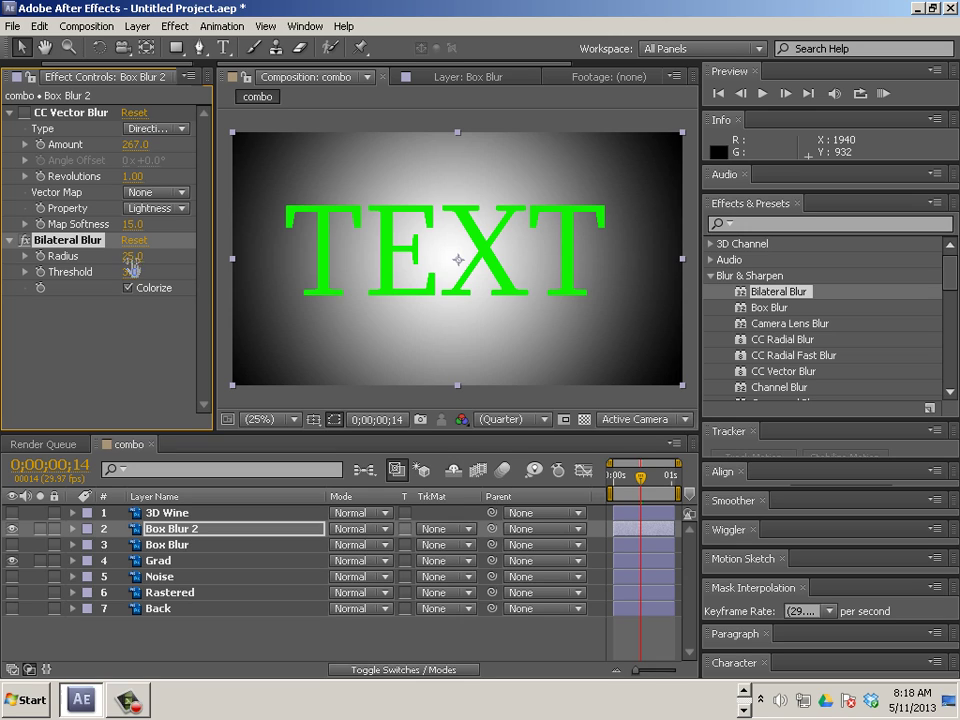
left_click_drag(131, 271, 167, 271)
left_click(147, 271)
type("93")
key("Return")
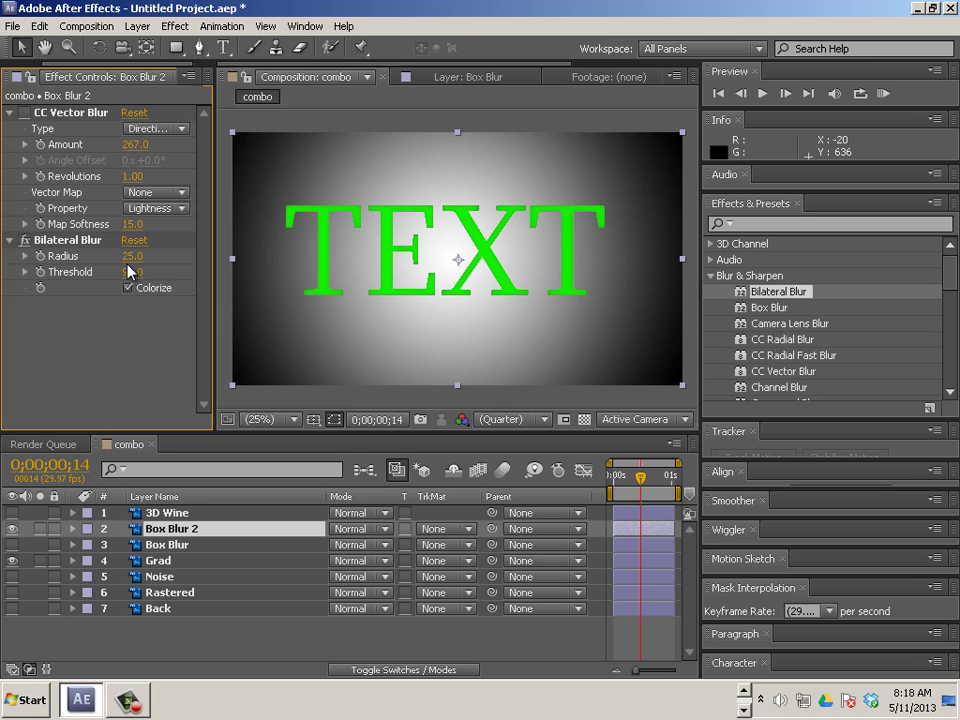
left_click_drag(147, 271, 263, 283)
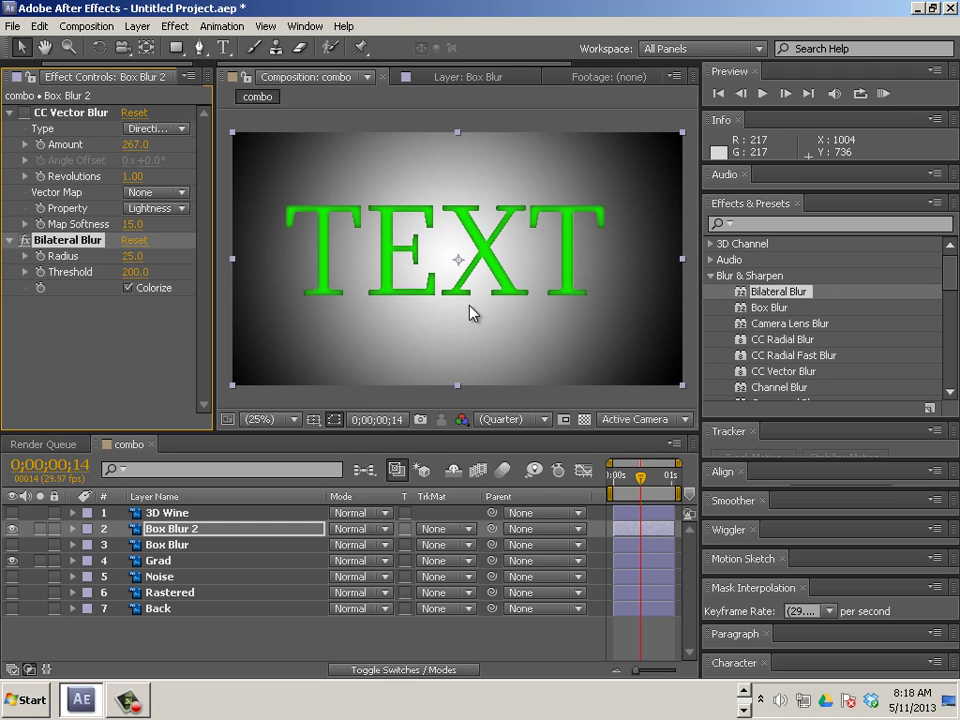
left_click_drag(133, 256, 148, 261)
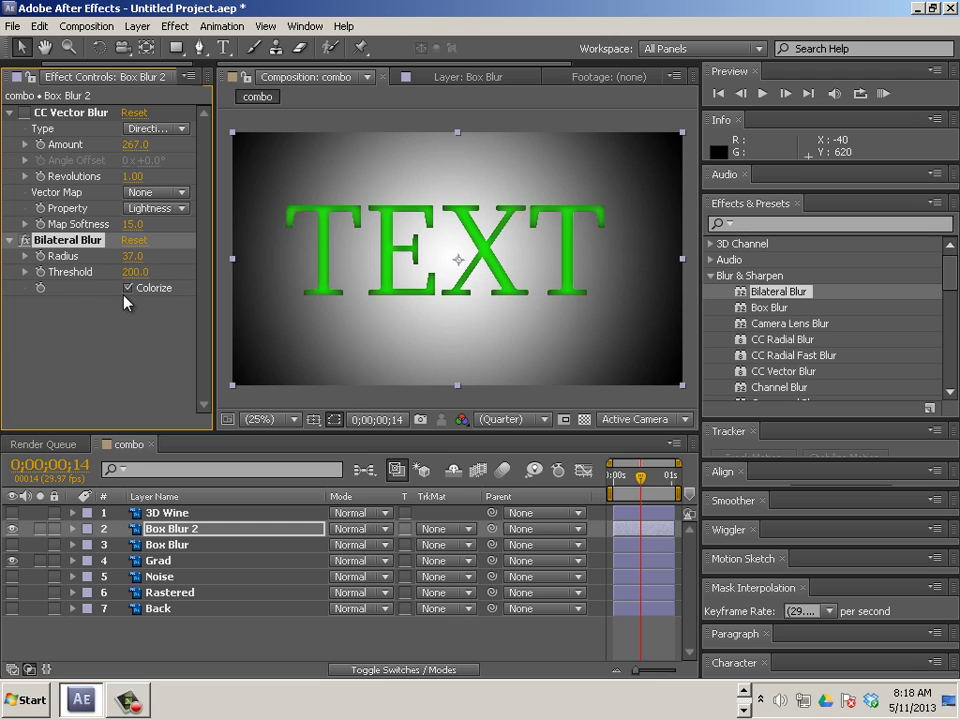
- Re-enable CC Vector Blur and set the Bilateral Blur Radius to 39
left_click(23, 113)
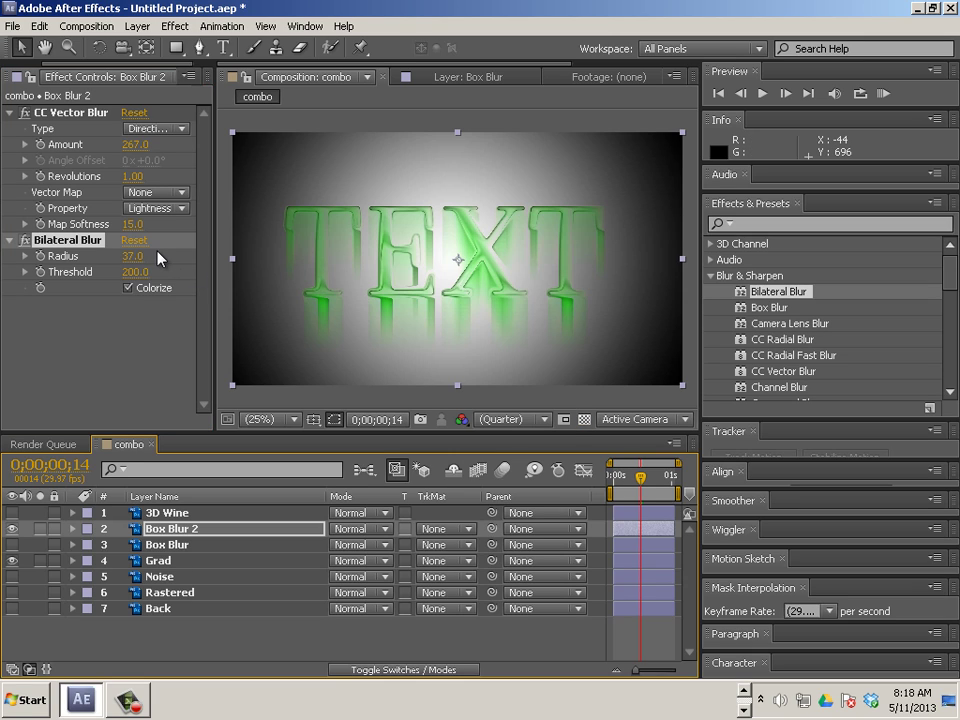
mouse_move(145, 258)
left_mouse_down()
mouse_move(96, 192)
mouse_move(142, 279)
left_mouse_up()
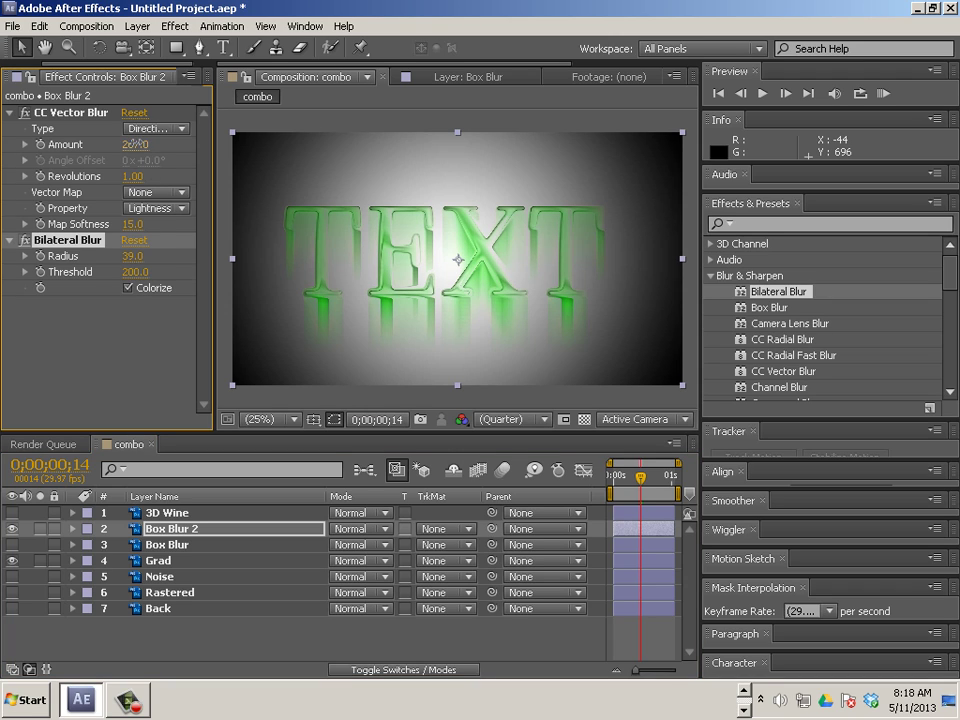
- Test CC Vector Blur Amounts of 190, 0 and 255, ending with the Amount at 500
left_click_drag(135, 144, 70, 152)
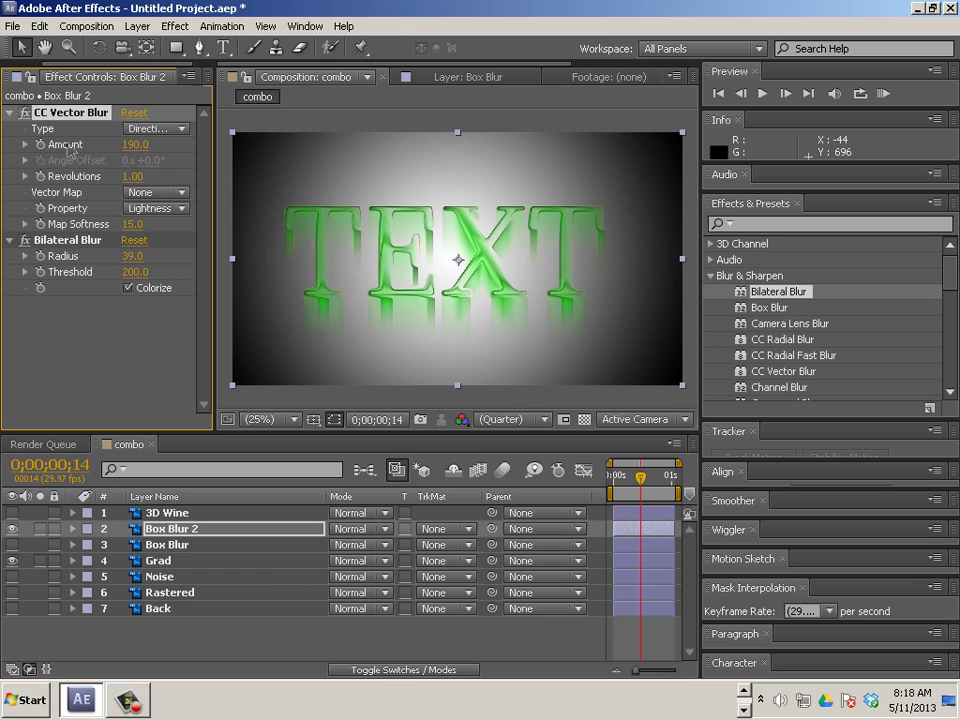
left_click(138, 144)
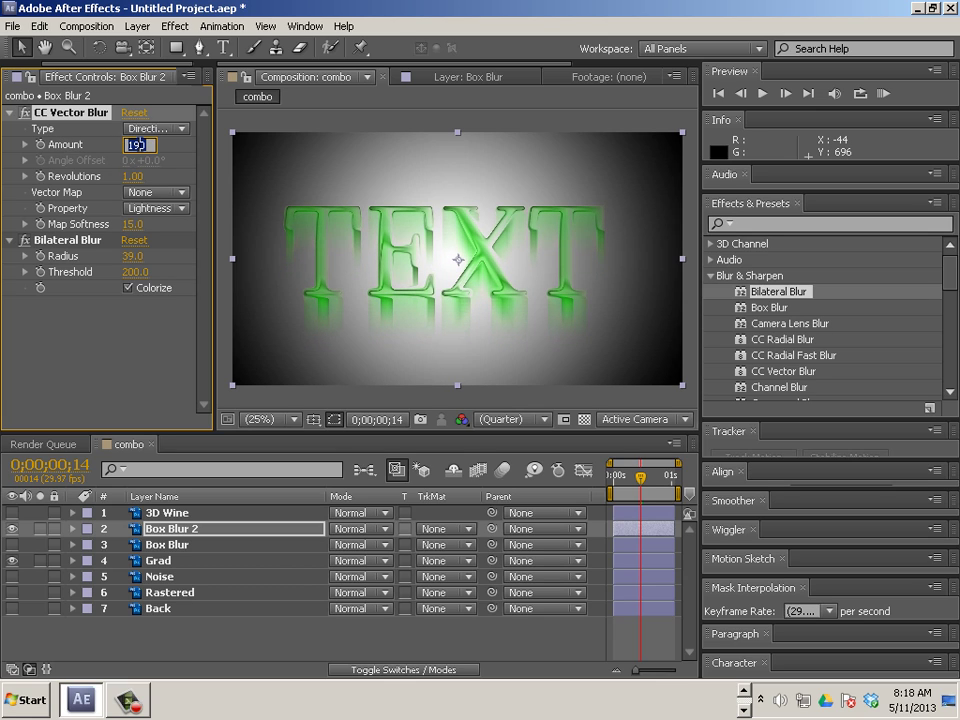
type("0")
key("Return")
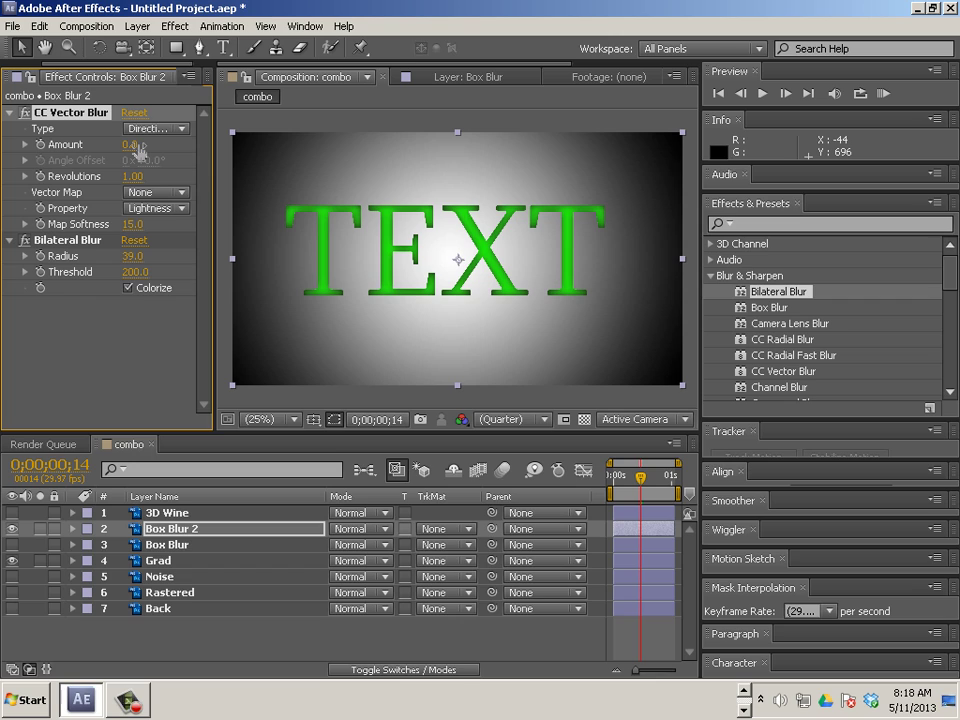
left_click(136, 145)
type("255")
key("Return")
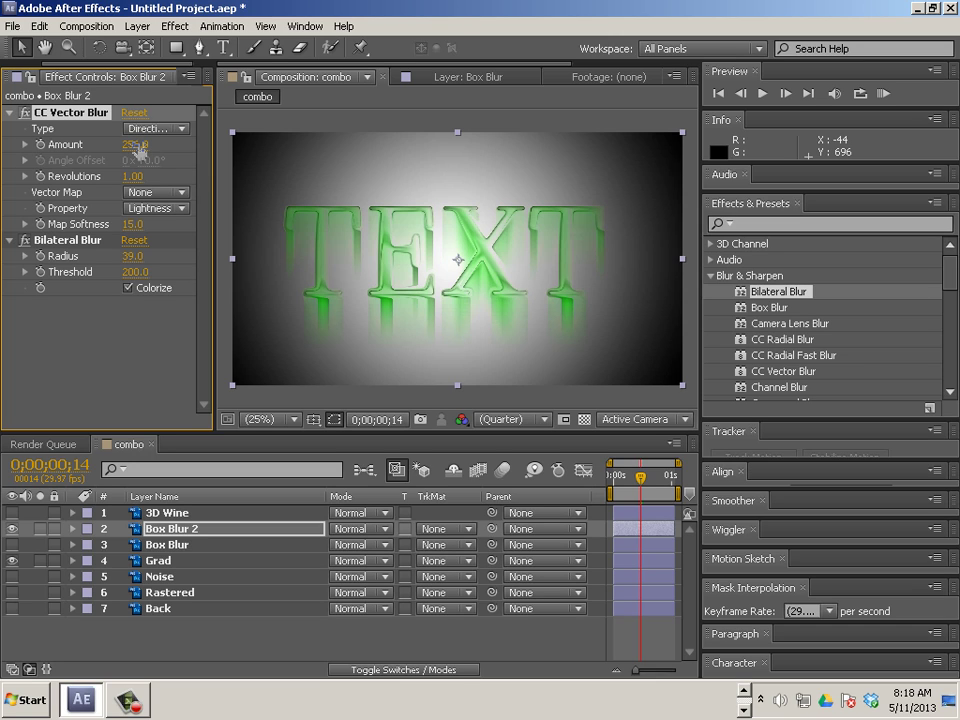
left_click_drag(136, 147, 325, 175)
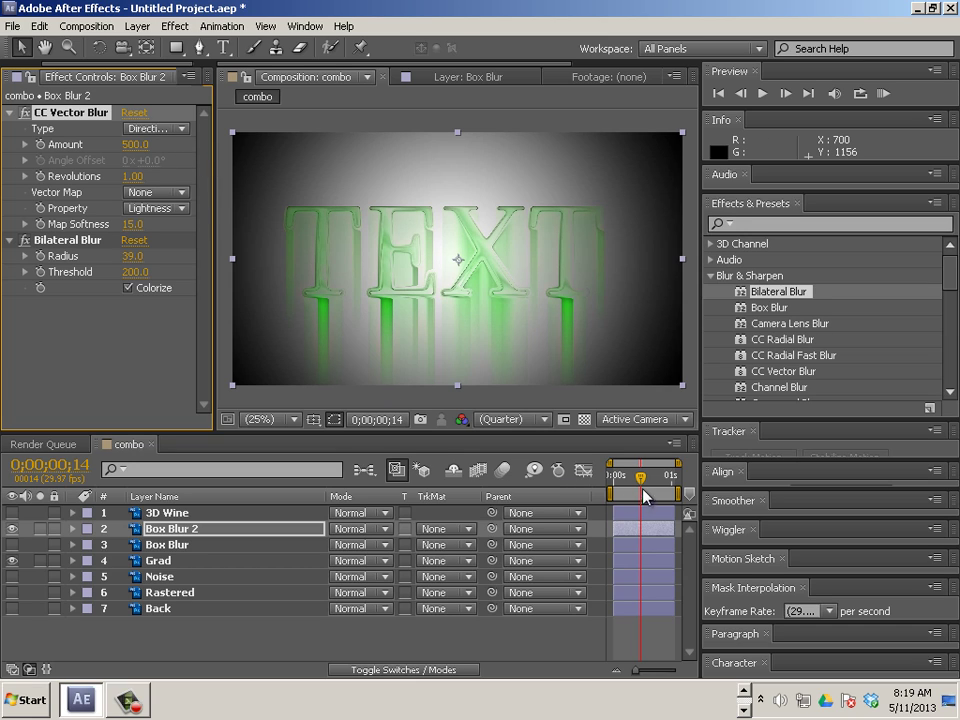
- Enable keyframing of the CC Vector Blur Amount at time 0;00;00;00 and widen the effect settings area
left_click_drag(644, 497, 598, 480)
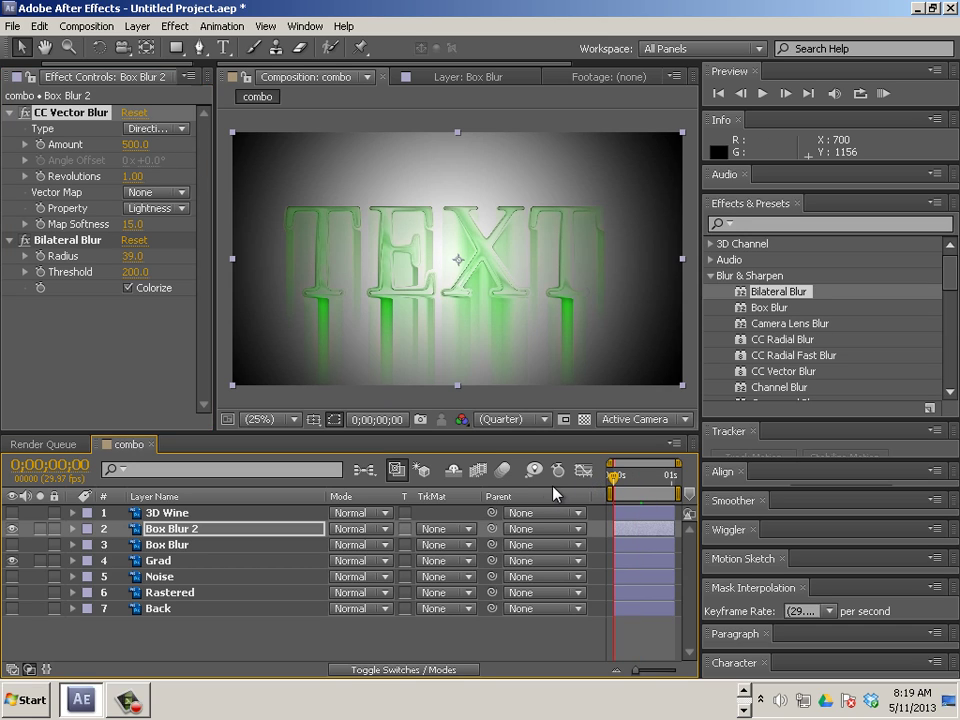
left_click(74, 529)
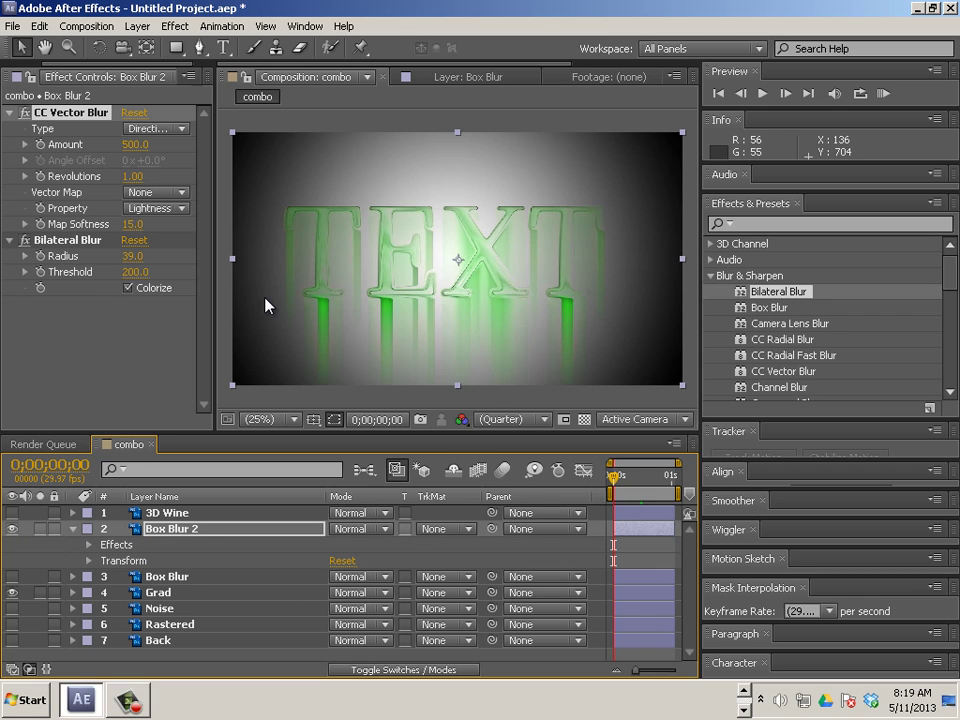
left_click(38, 147)
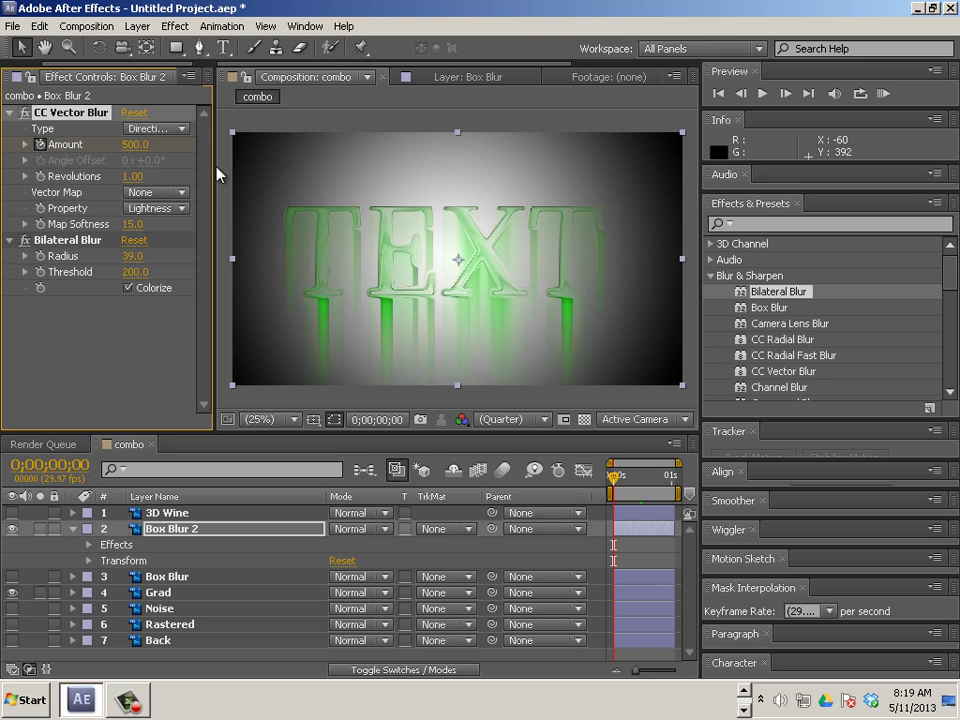
left_click_drag(215, 172, 212, 172)
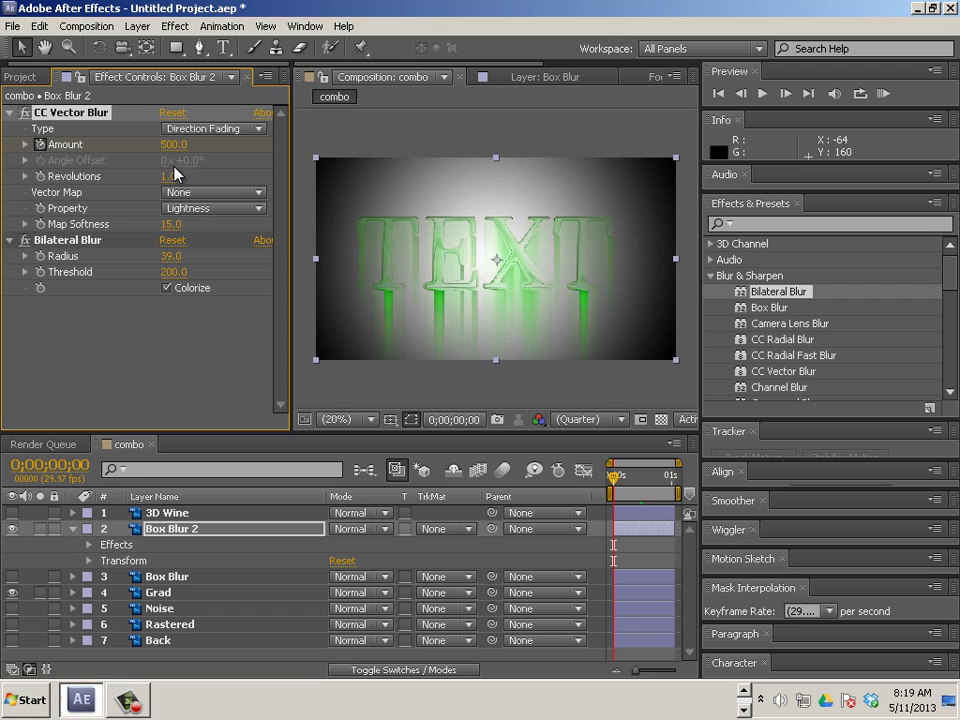
- Try a CC Vector Blur Amount of 100 at 0;00;00;00, then set that keyframe back to 500
left_click(25, 144)
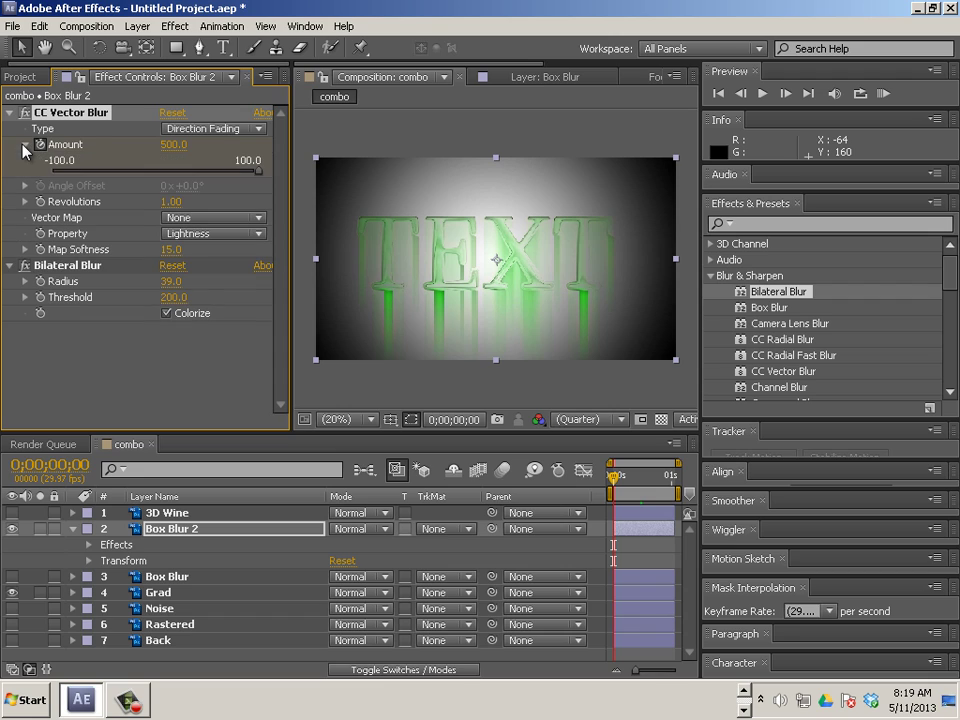
left_click(258, 174)
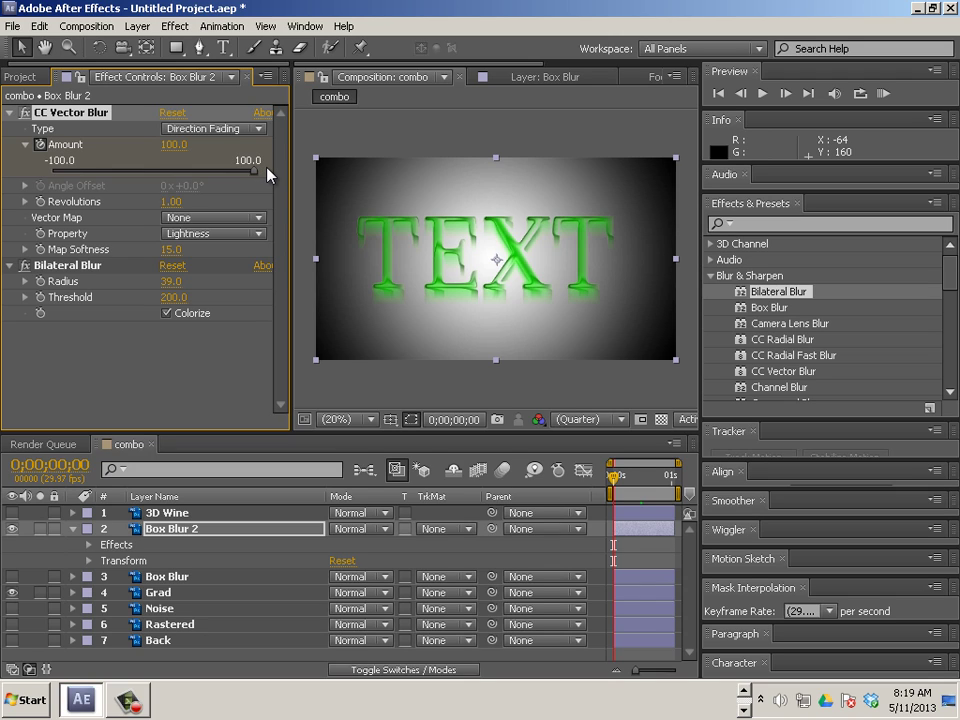
left_click(88, 544)
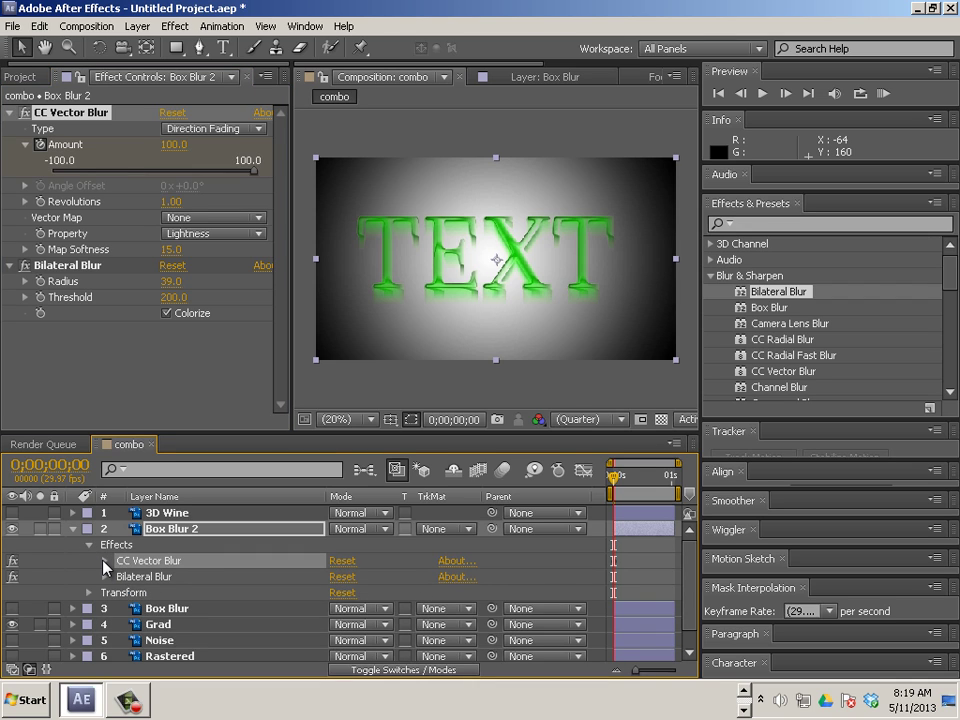
left_click(104, 561)
left_click(343, 573)
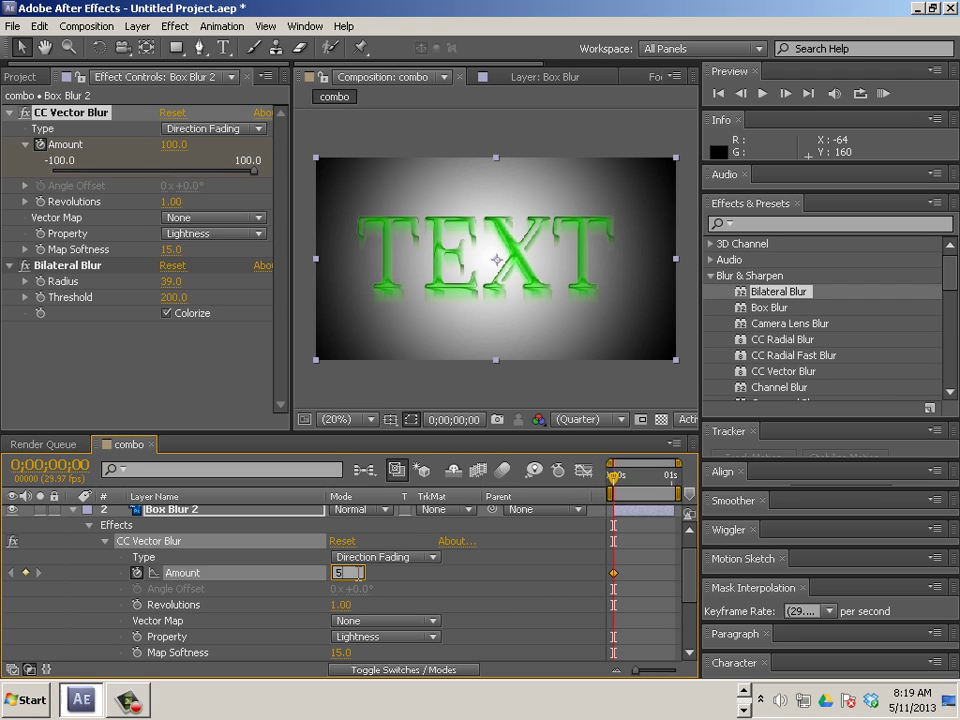
type("500")
key("Return")
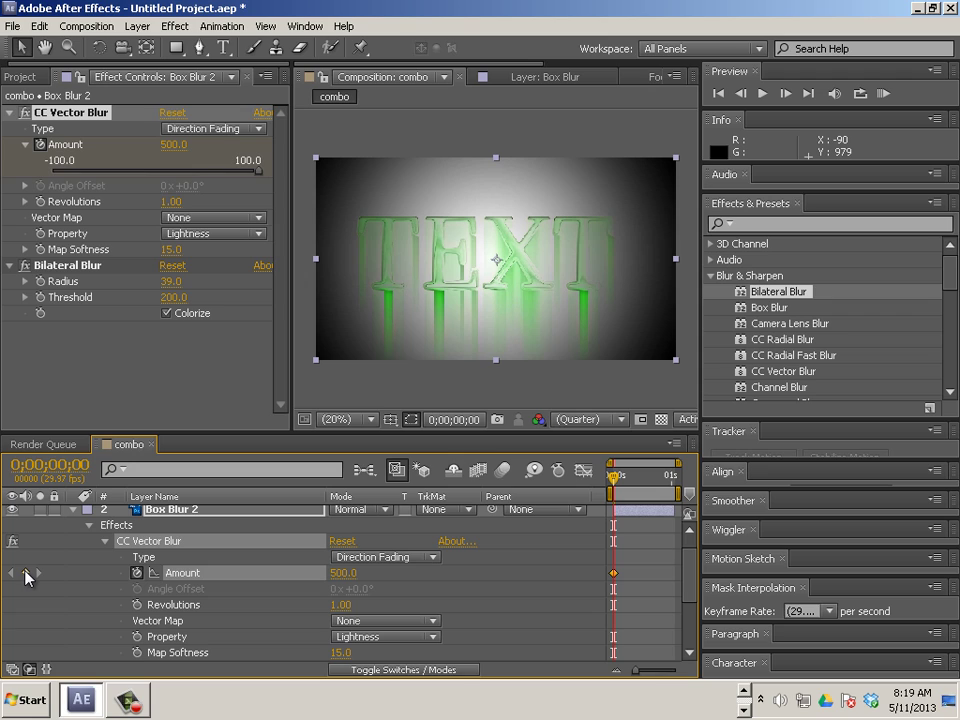
- Add a CC Vector Blur Amount keyframe of 0 at 0;00;01;01
left_click_drag(615, 480, 683, 490)
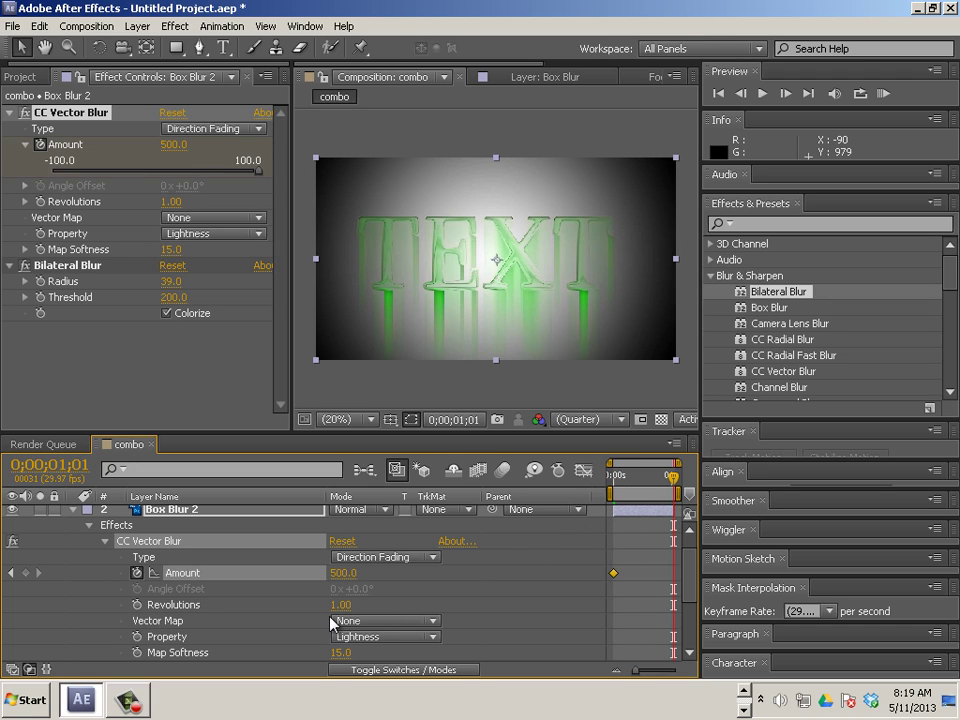
left_click(345, 573)
type("0")
key("Return")
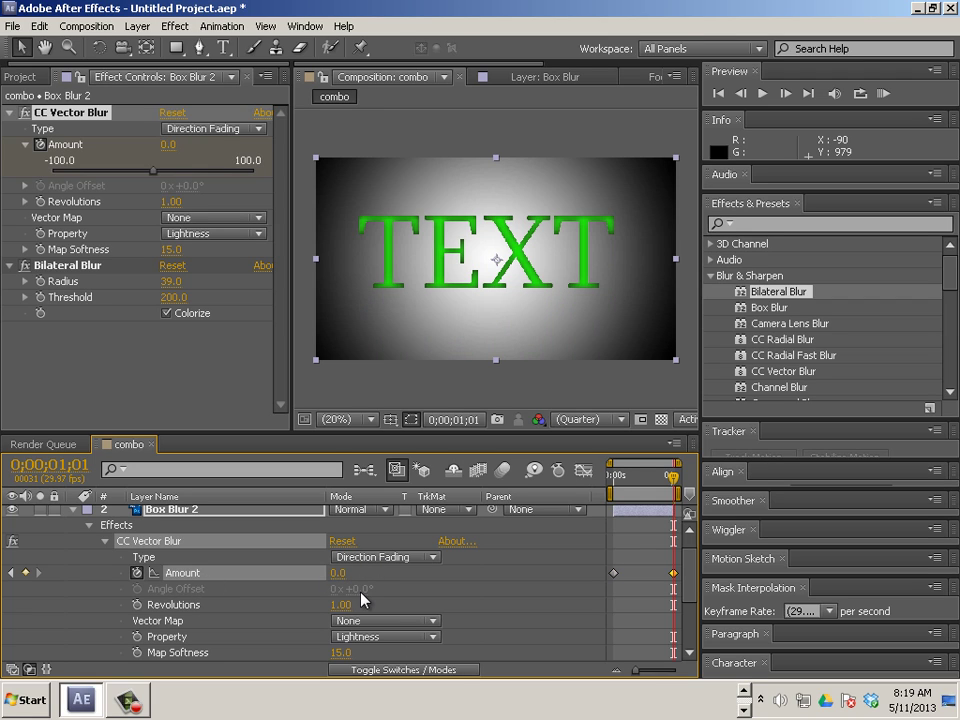
- Move the second CC Vector Blur Amount keyframe earlier to 0;00;00;16 and preview the animation from the start
left_click_drag(638, 499, 602, 488)
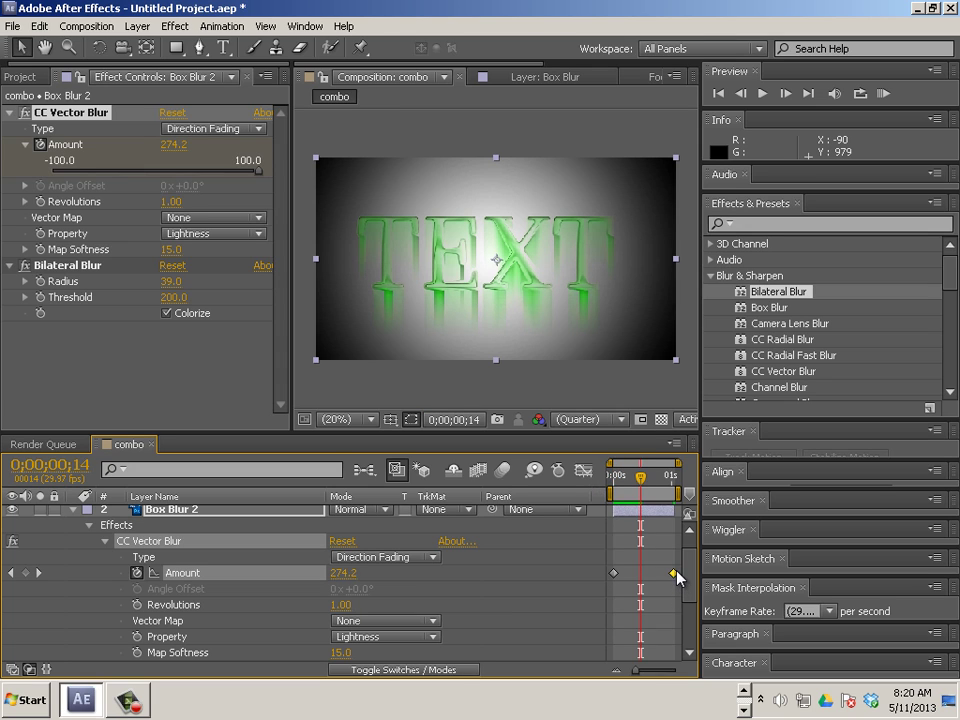
left_click_drag(674, 573, 645, 575)
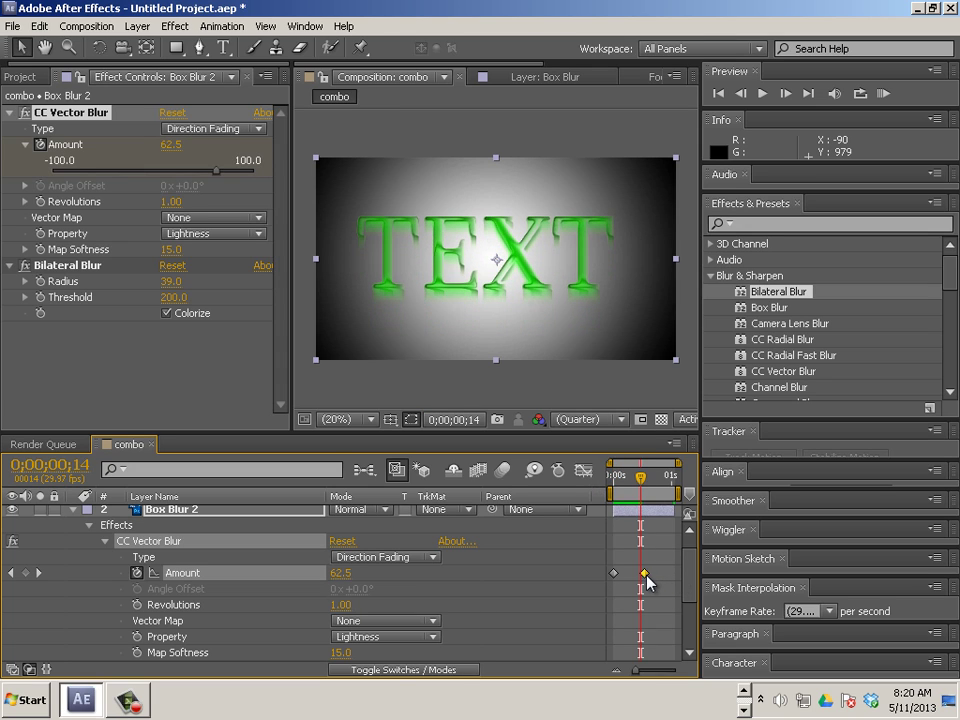
left_click_drag(636, 487, 606, 490)
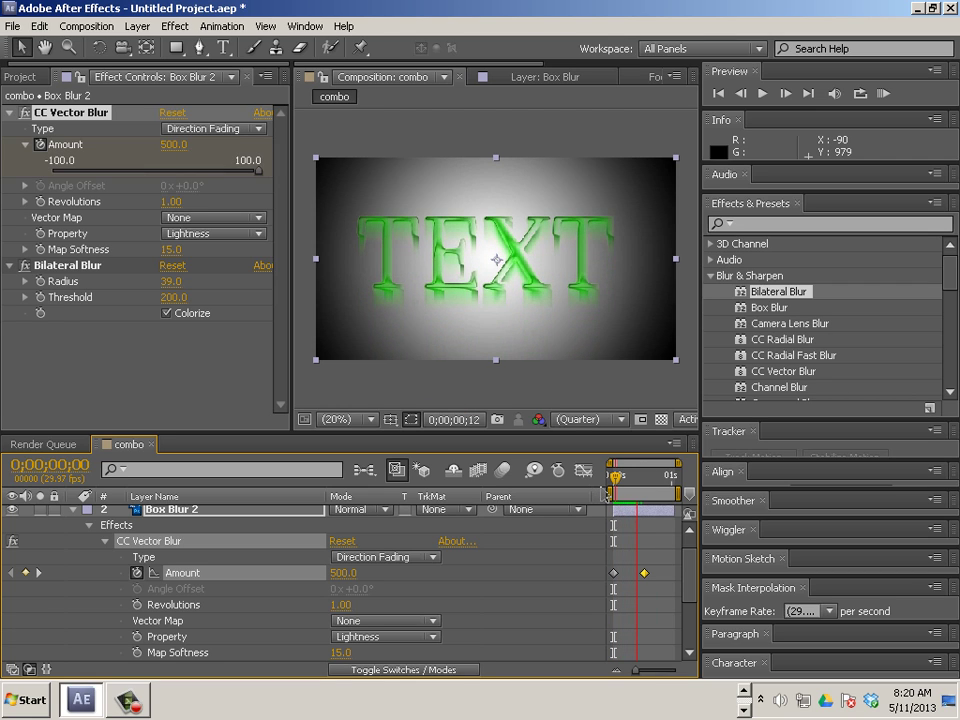
- Enable keyframing of the Bilateral Blur Threshold at 0;00;00;16, where the second Amount keyframe sits
left_click(641, 572)
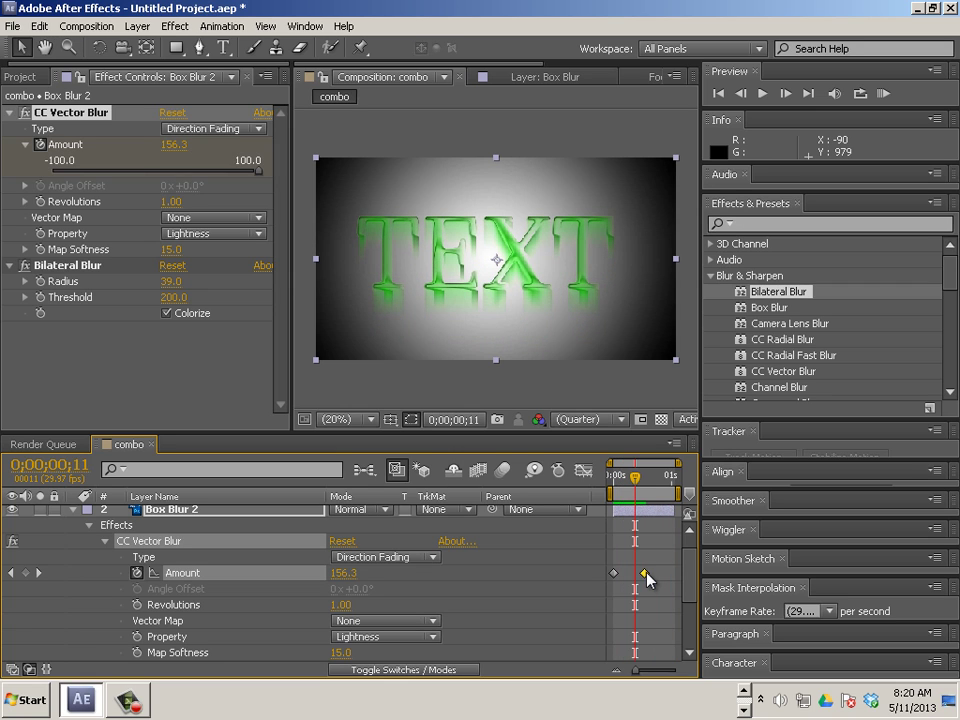
left_click_drag(641, 487, 647, 484)
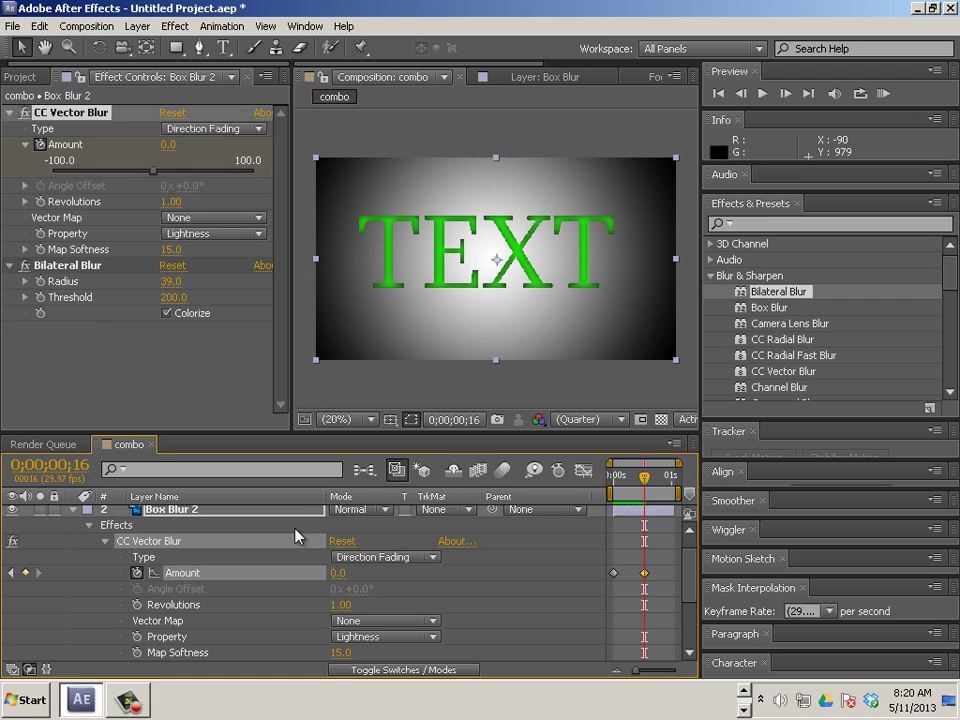
left_click(26, 297)
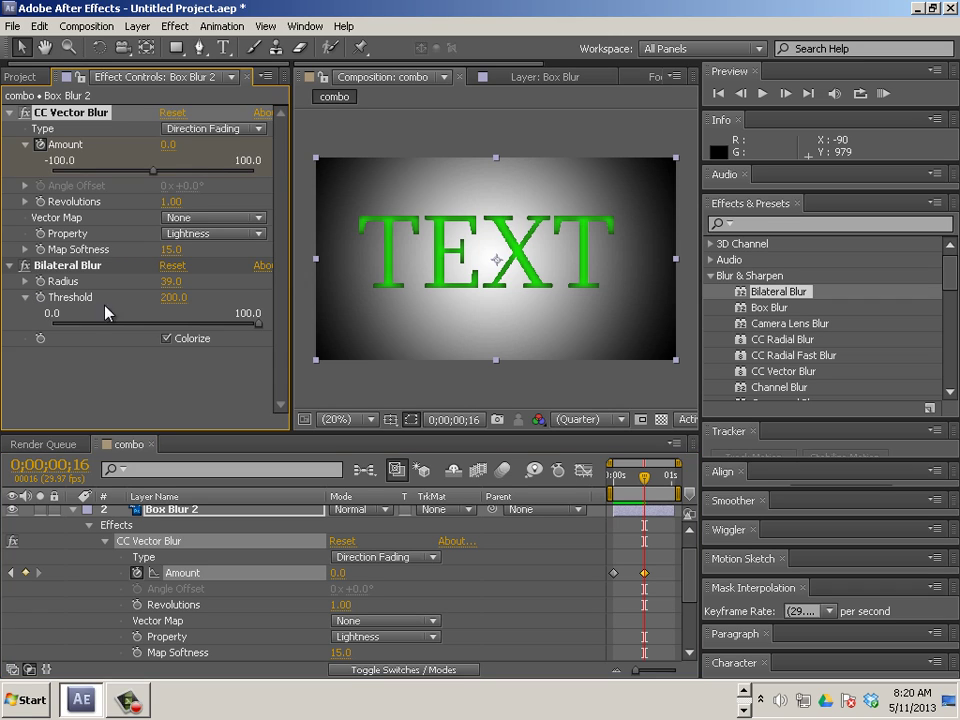
left_click(41, 297)
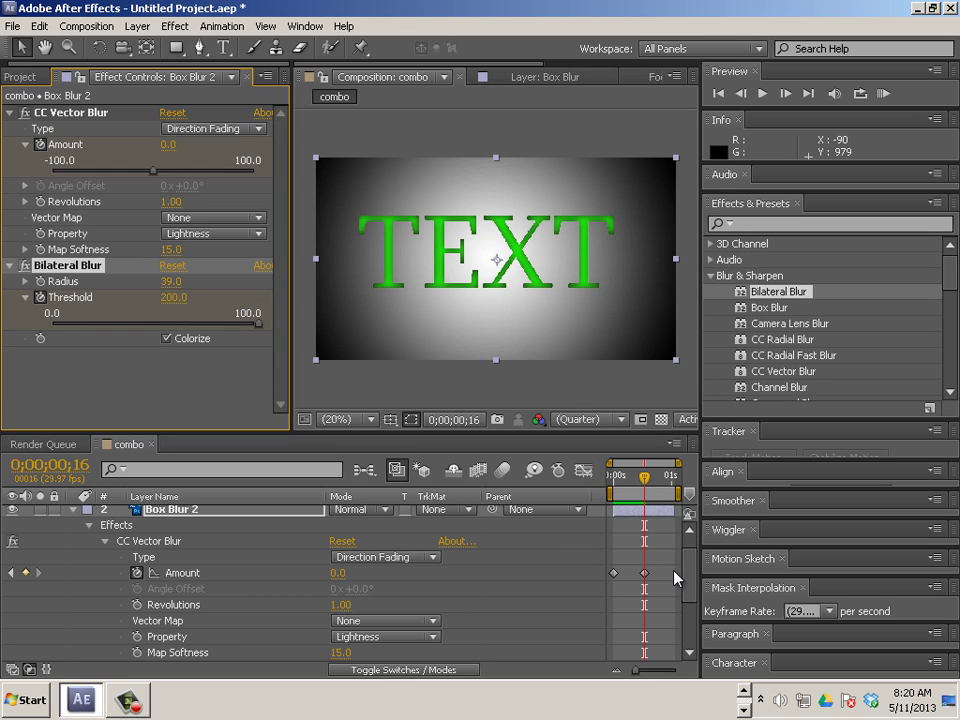
- Reveal the Bilateral Blur properties in the timeline and add a Threshold keyframe of 0 at 0;00;00;18
scroll(674, 574, "down", 4)
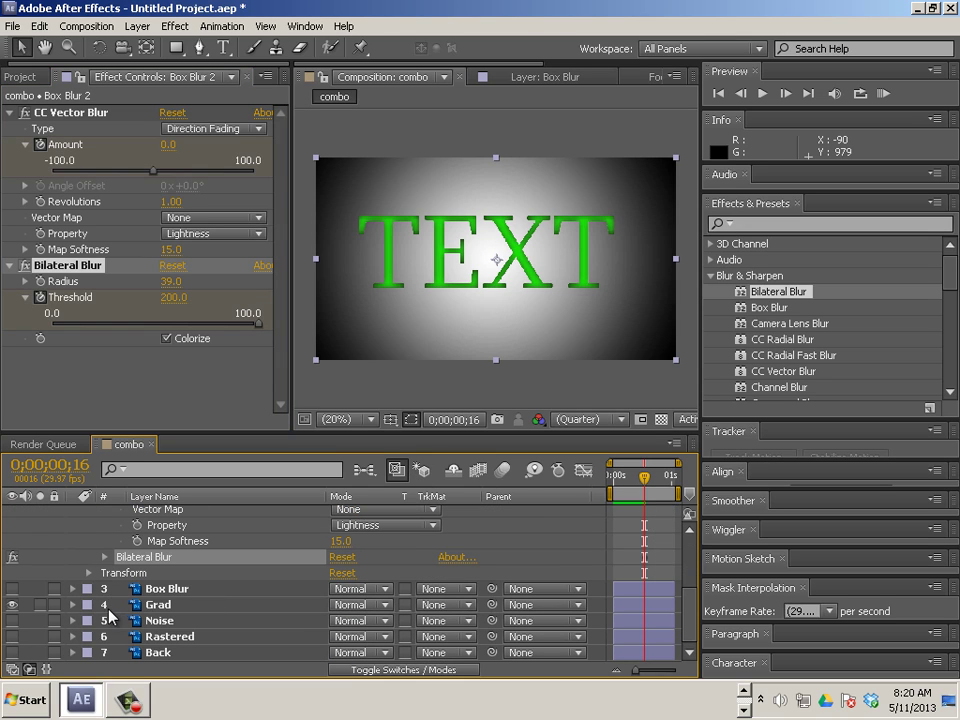
left_click(103, 557)
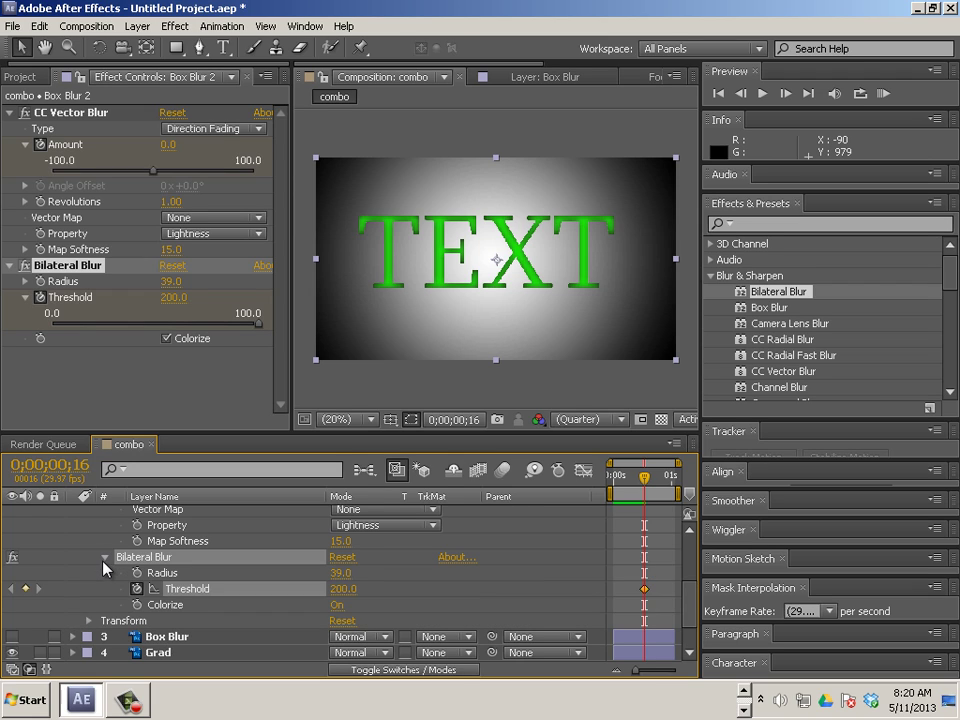
scroll(104, 575, "down", 1)
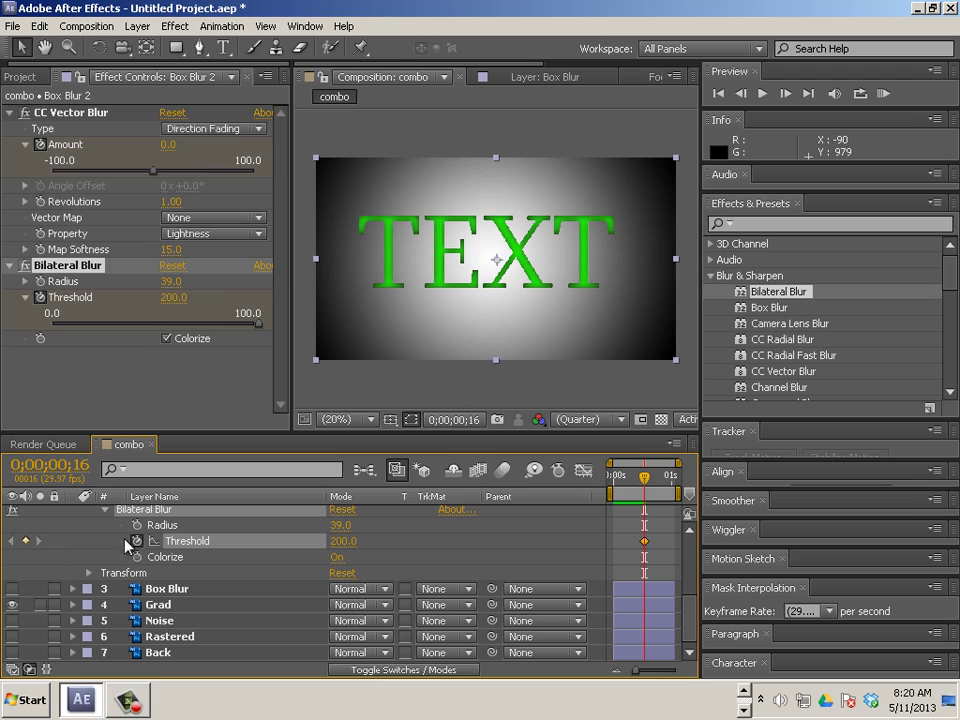
left_click_drag(645, 478, 652, 481)
left_click(343, 541)
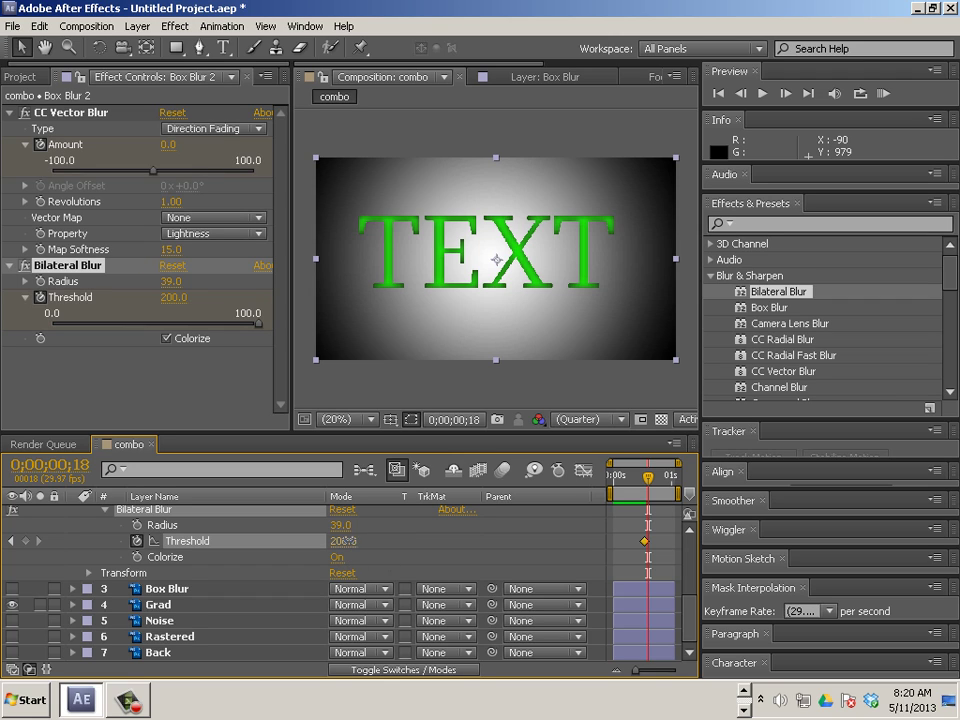
type("0")
key("Return")
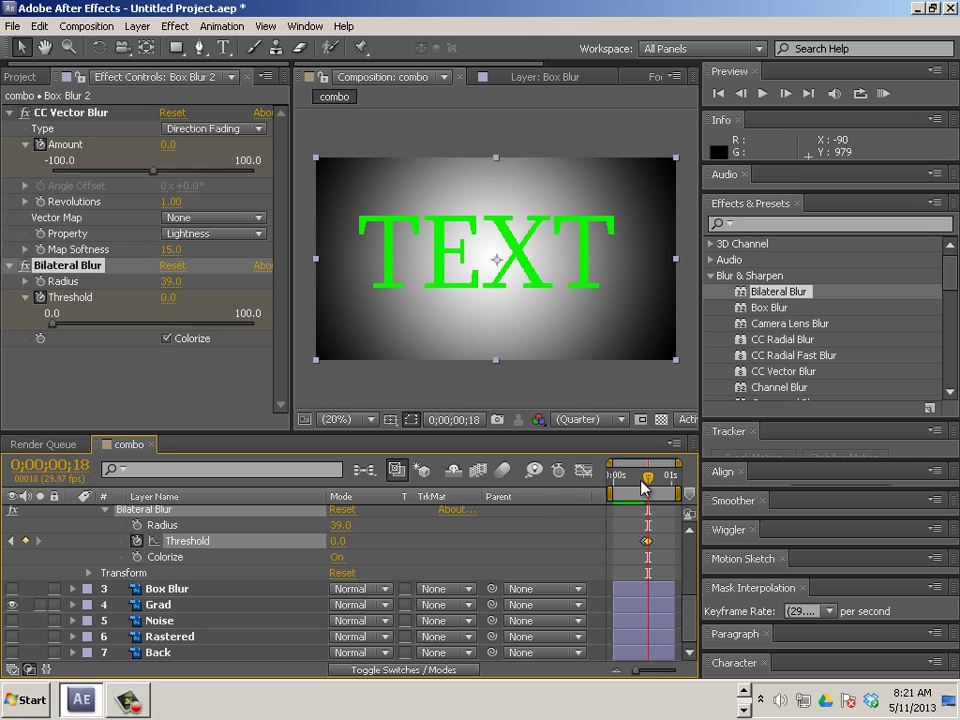
- Play back the blur animation from the start, stop it and return to 0;00;00;00
left_click_drag(648, 478, 613, 479)
key("space")
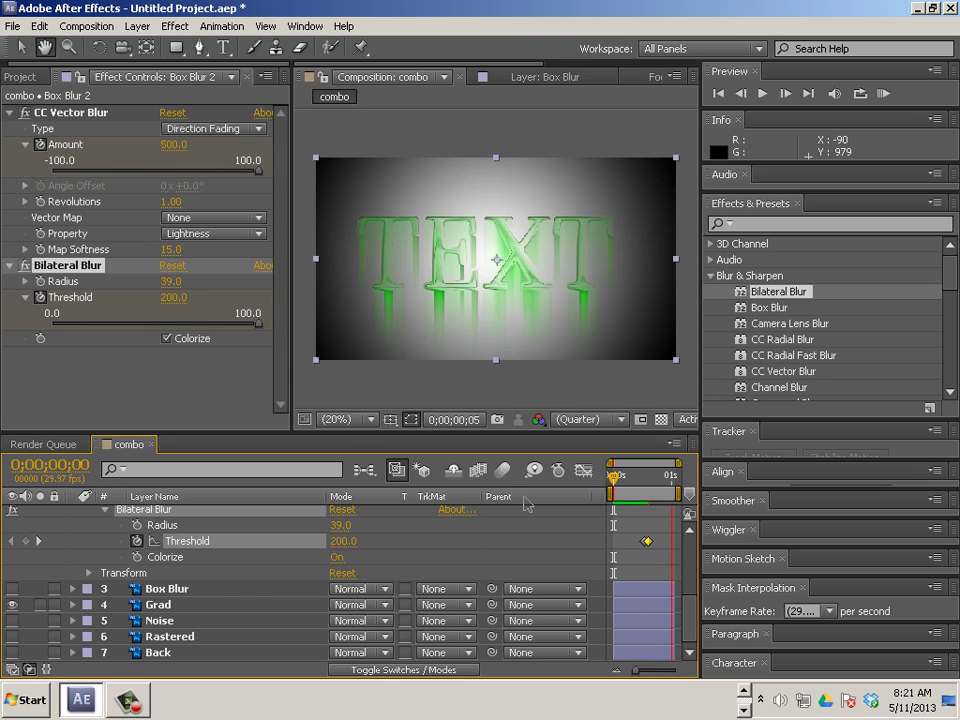
key("space")
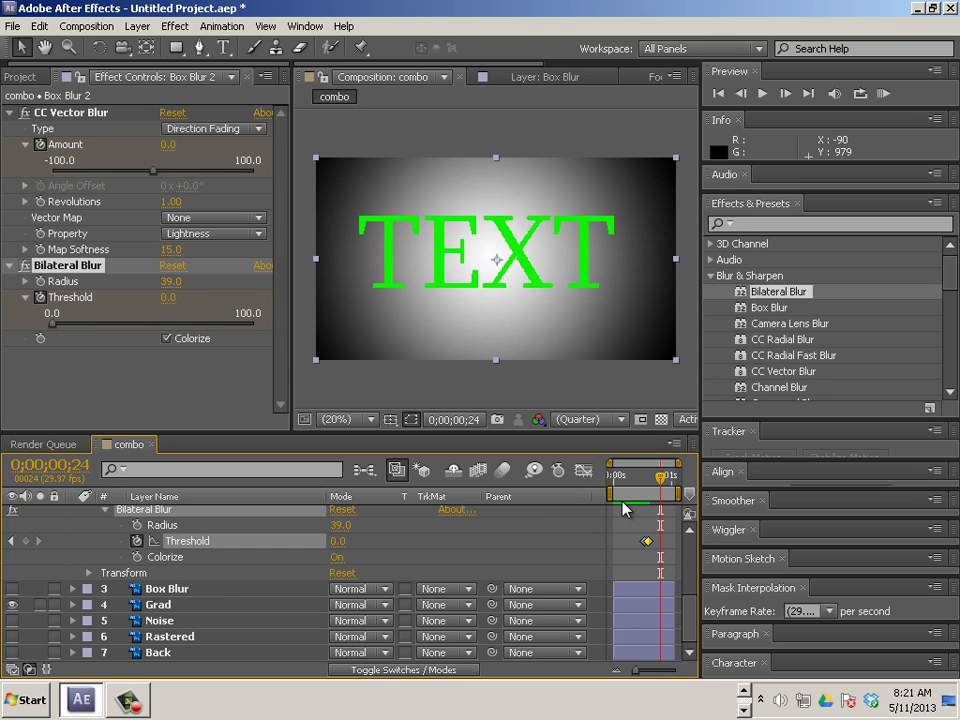
left_click(611, 473)
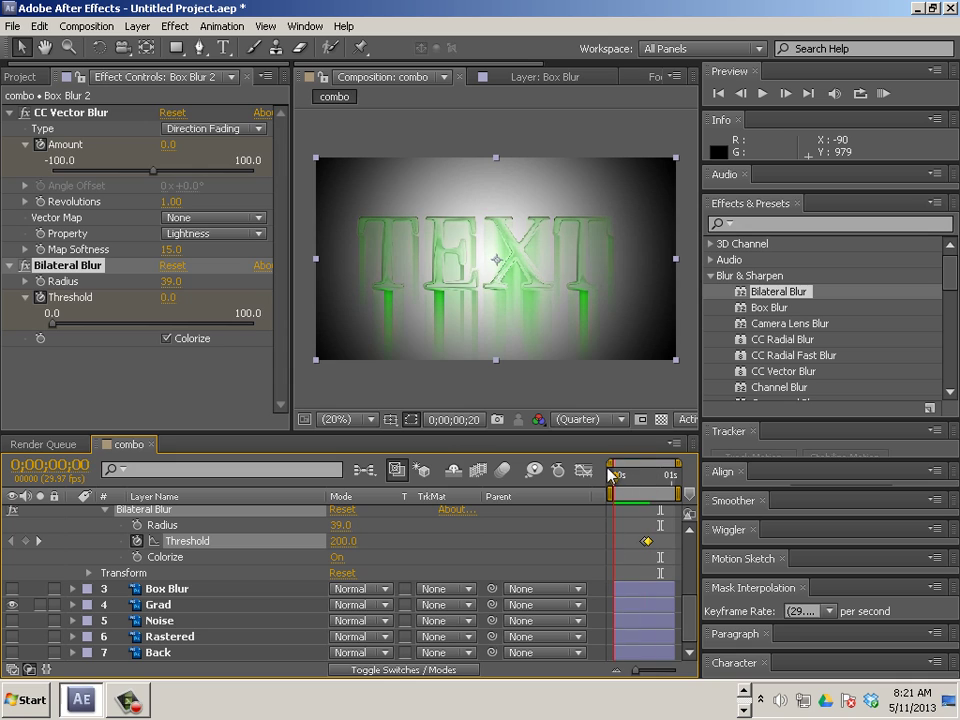
- Collapse the Box Blur 2 layer's properties in the timeline and return to the combo composition view
scroll(150, 545, "up", 3)
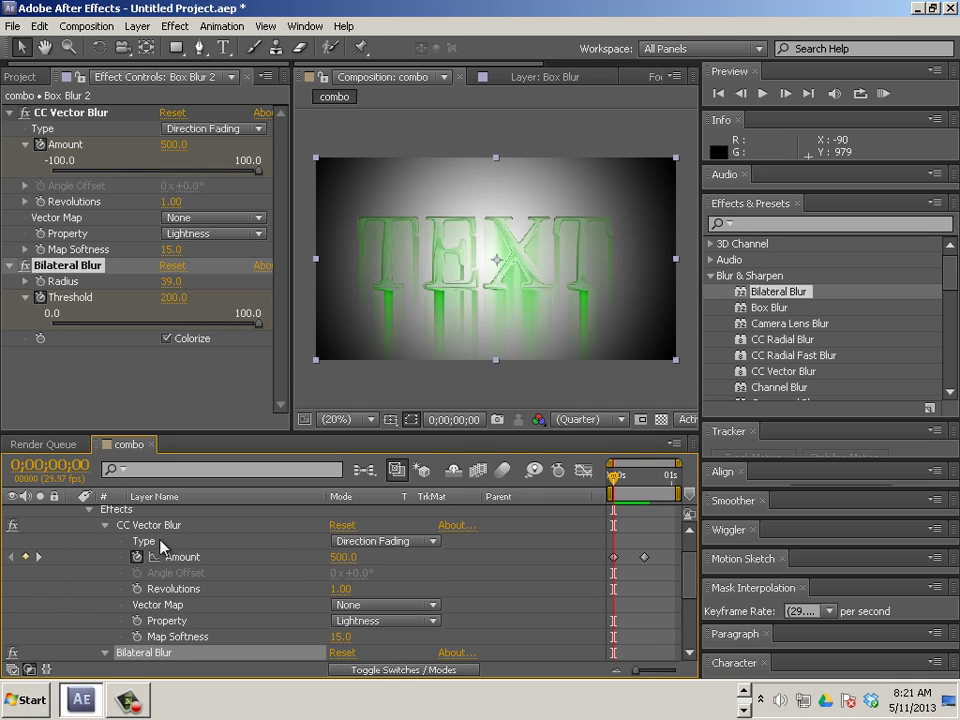
scroll(160, 545, "up", 2)
left_click(74, 529)
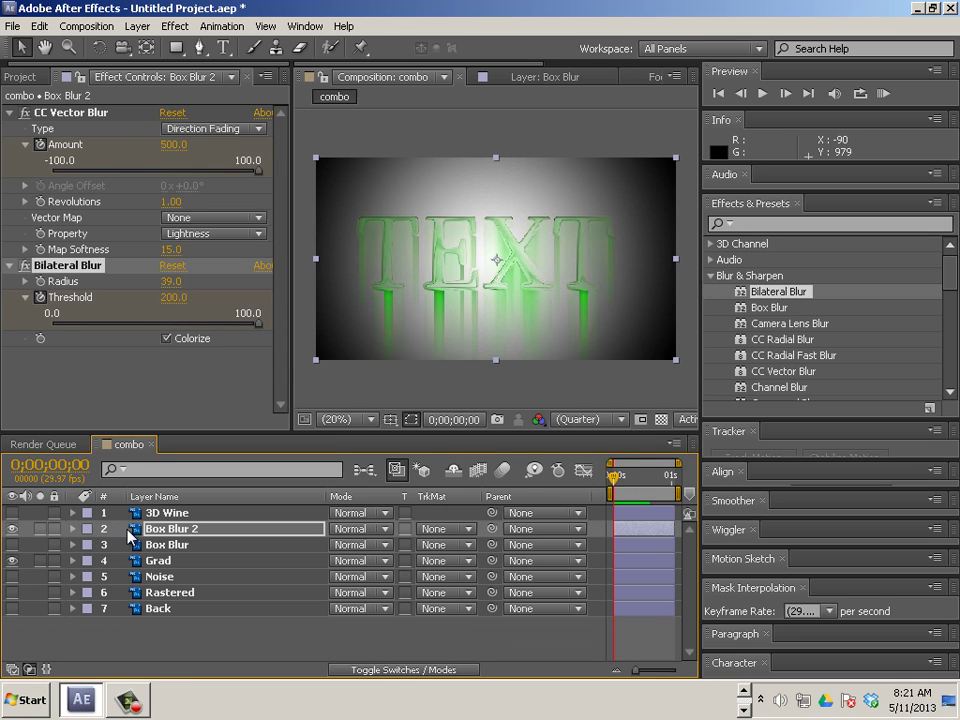
double_click(174, 530)
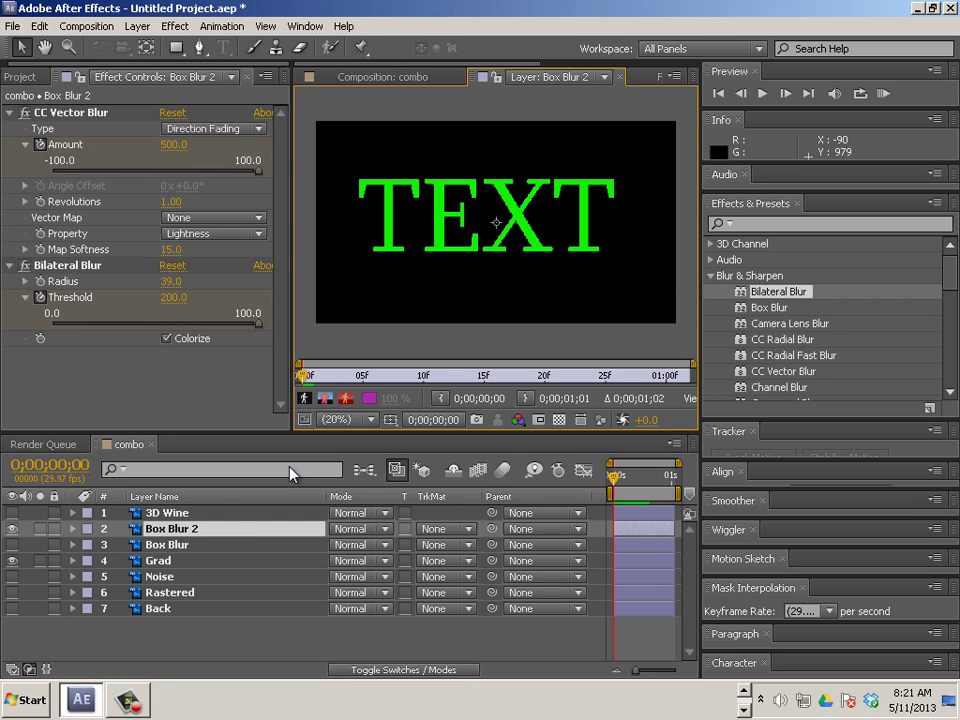
left_click(380, 77)
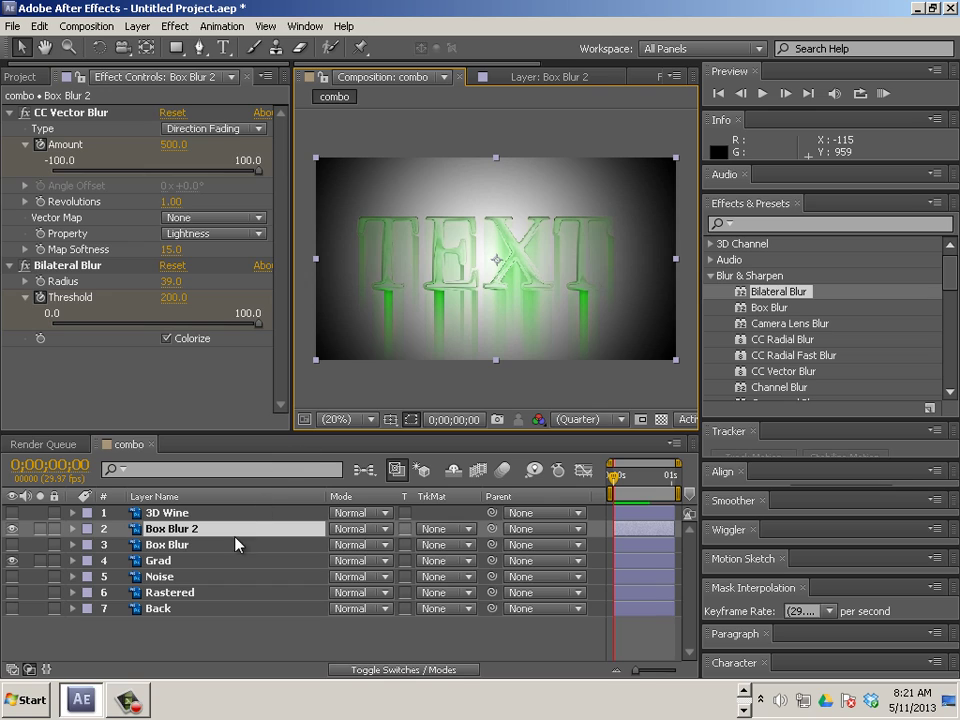